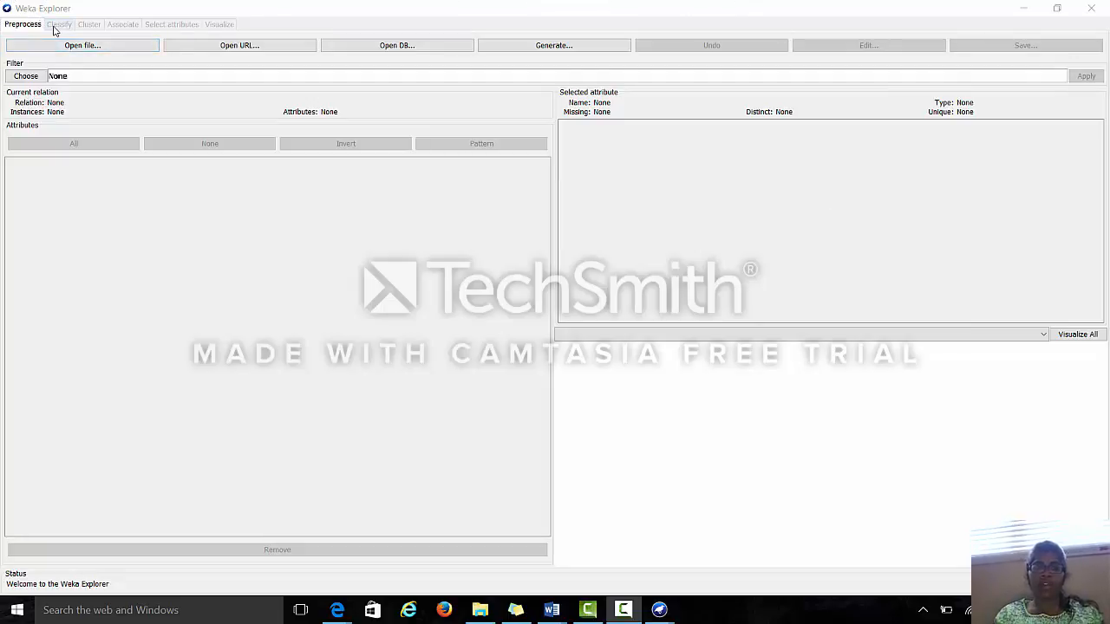
Load the contact-lenses.arff dataset from the folder C:\Program Files\Weka-3-6\data.
click(54, 27)
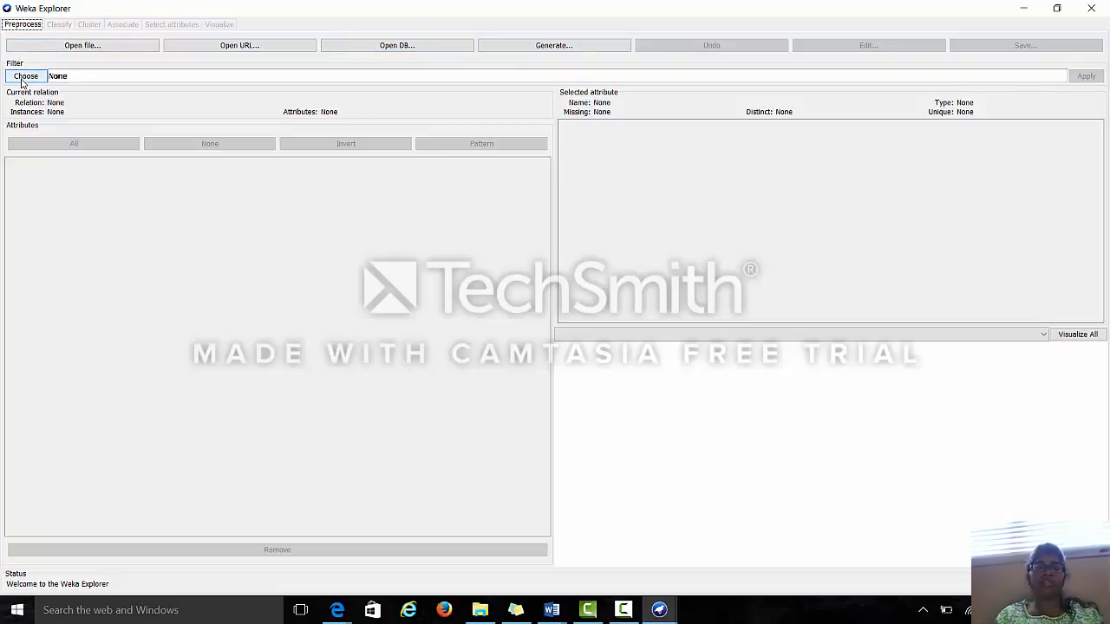
click(76, 45)
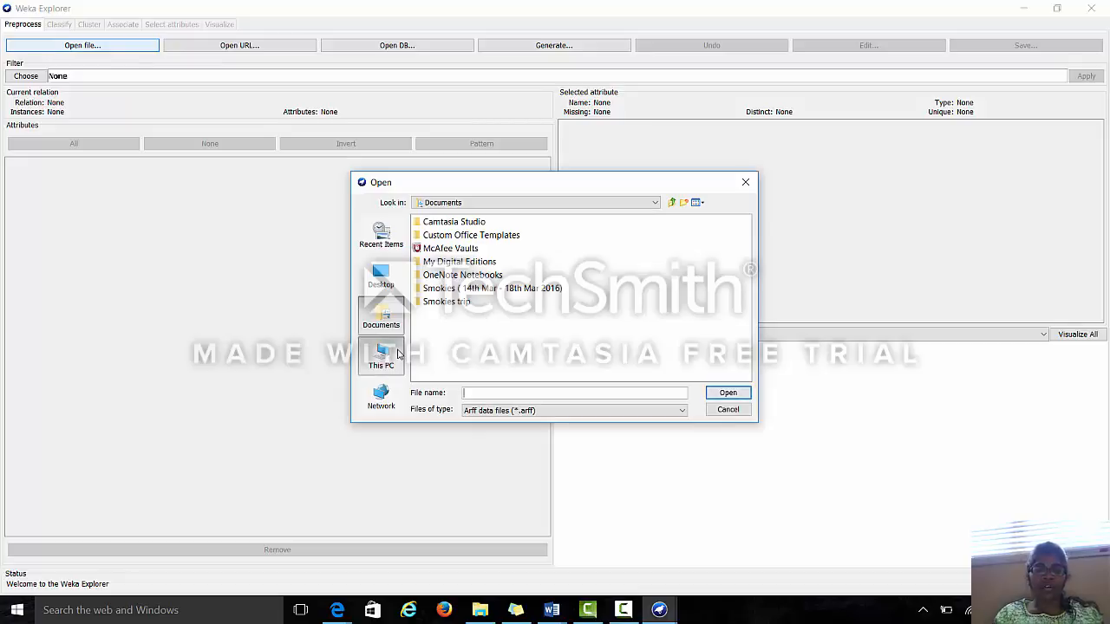
click(398, 354)
click(450, 316)
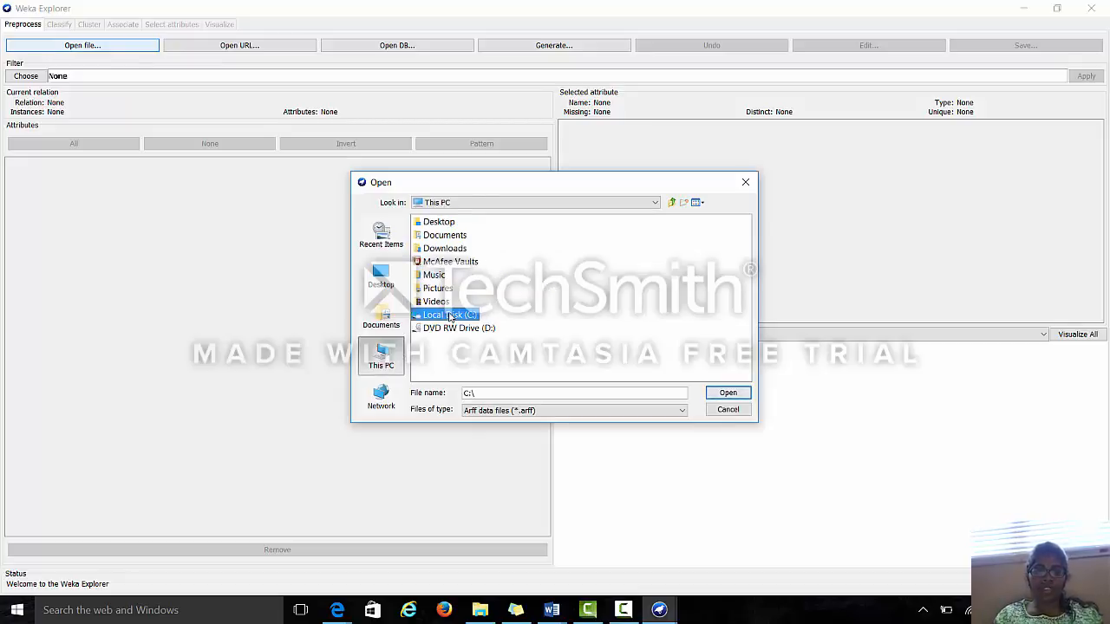
double_click(450, 316)
double_click(445, 236)
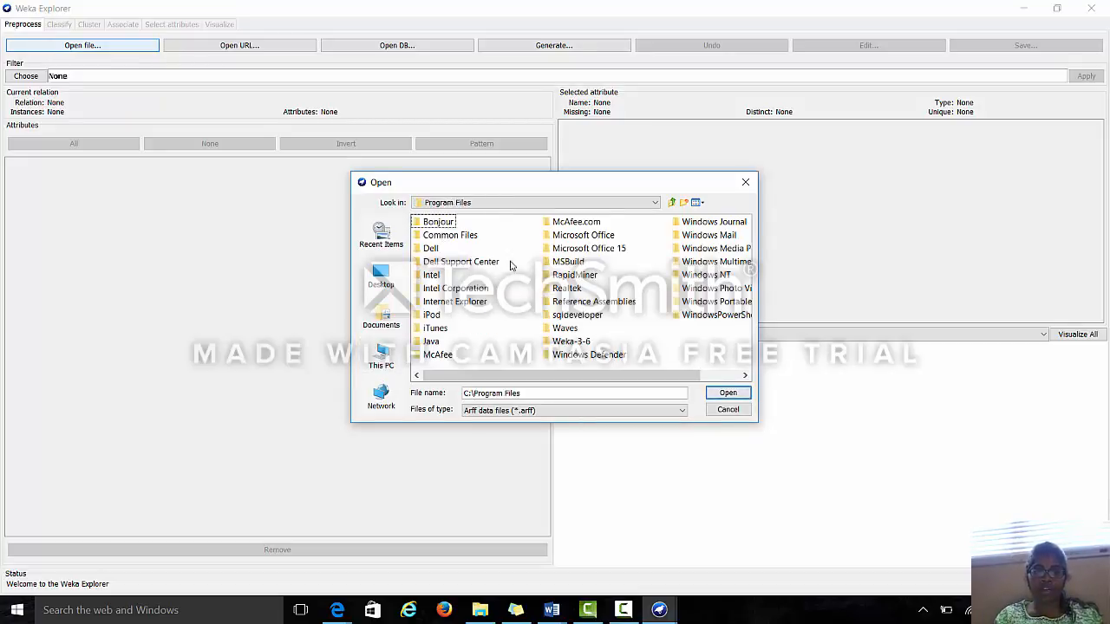
double_click(580, 343)
double_click(438, 235)
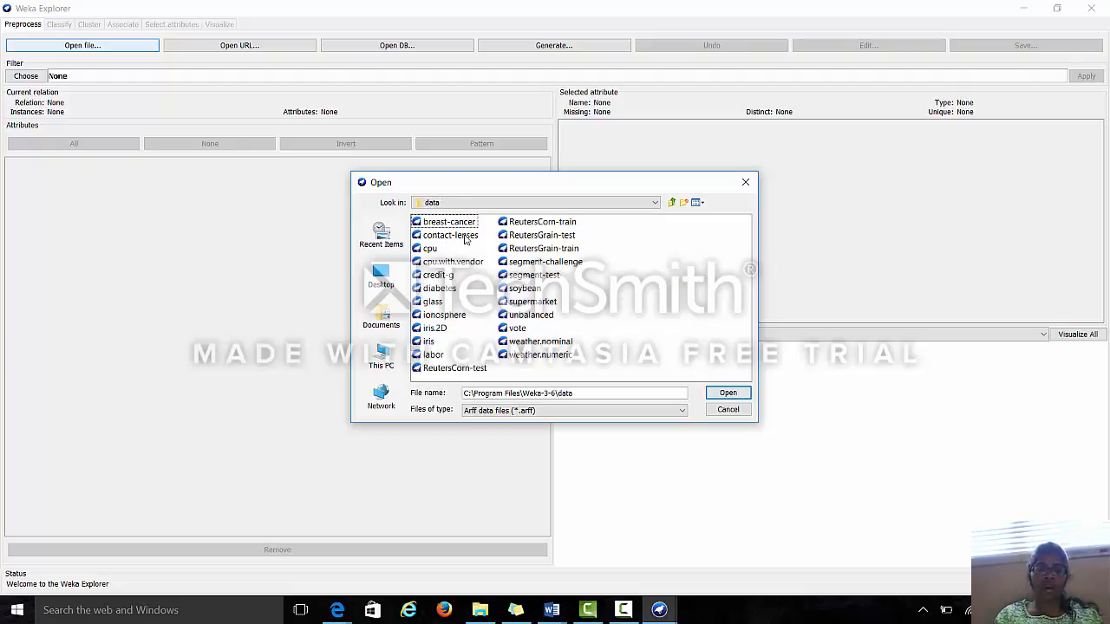
click(464, 239)
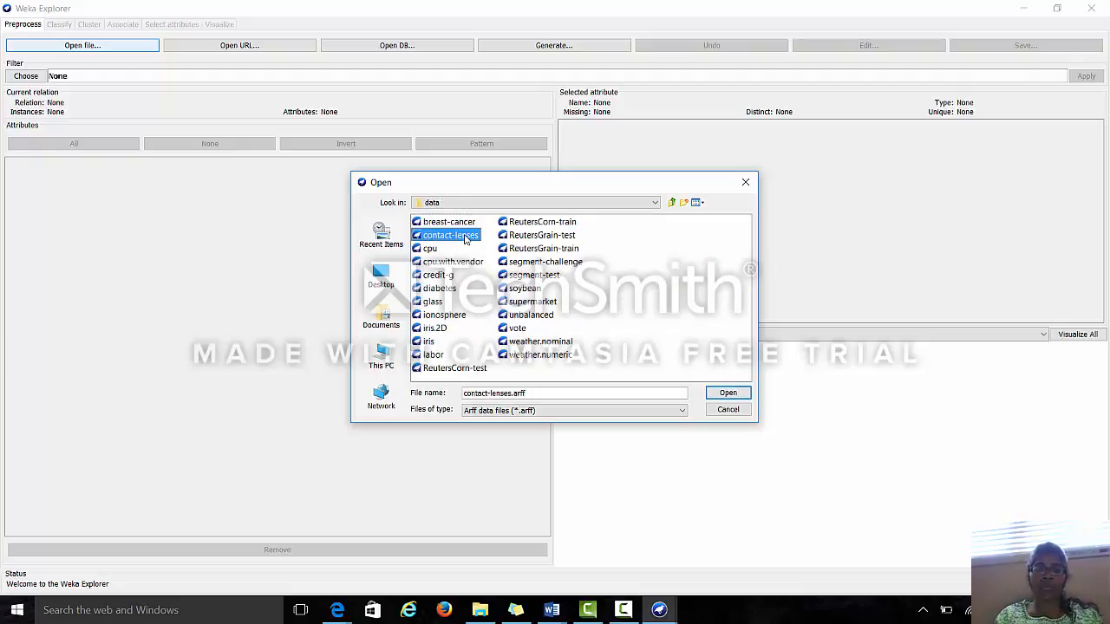
click(466, 241)
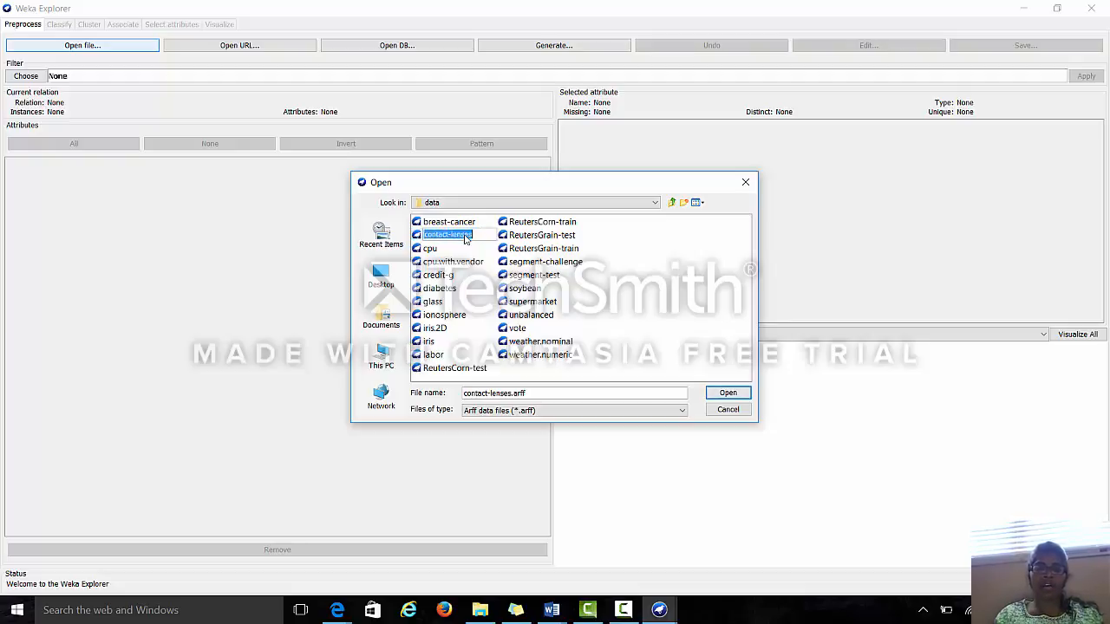
click(728, 395)
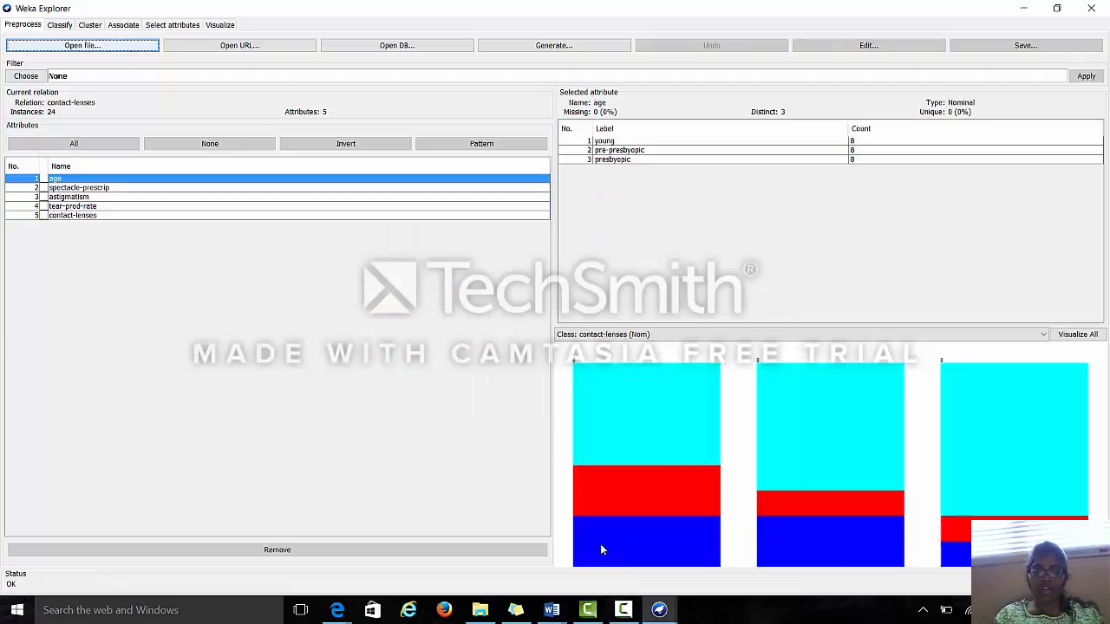
Switch to the Word document describing the contact lenses database and review the three class definitions under Attribute Information.
mouse_move(552, 613)
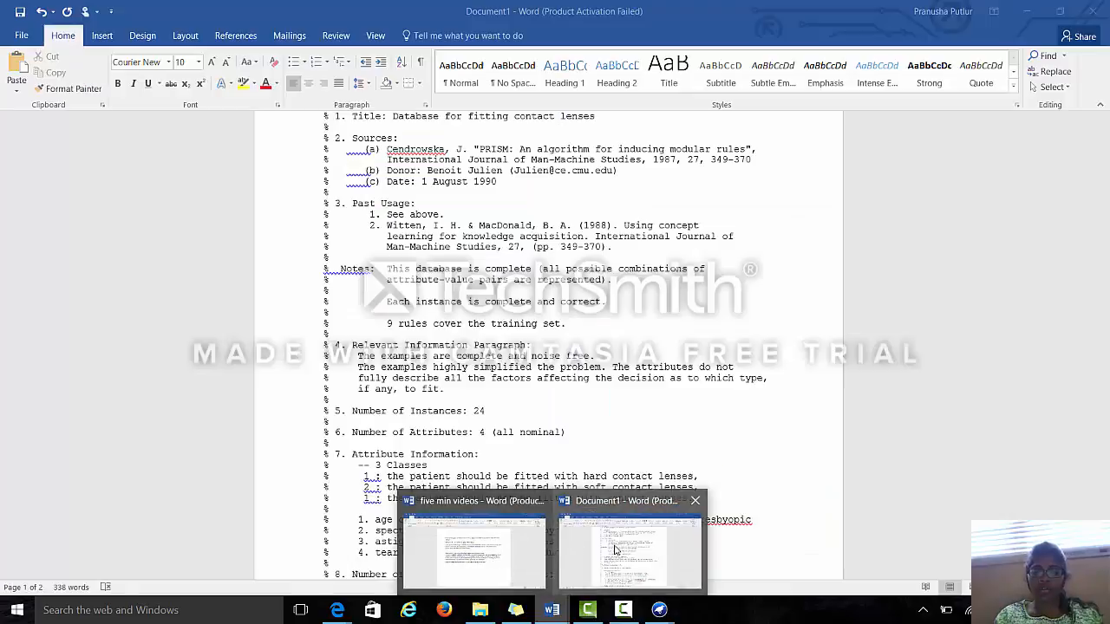
click(614, 549)
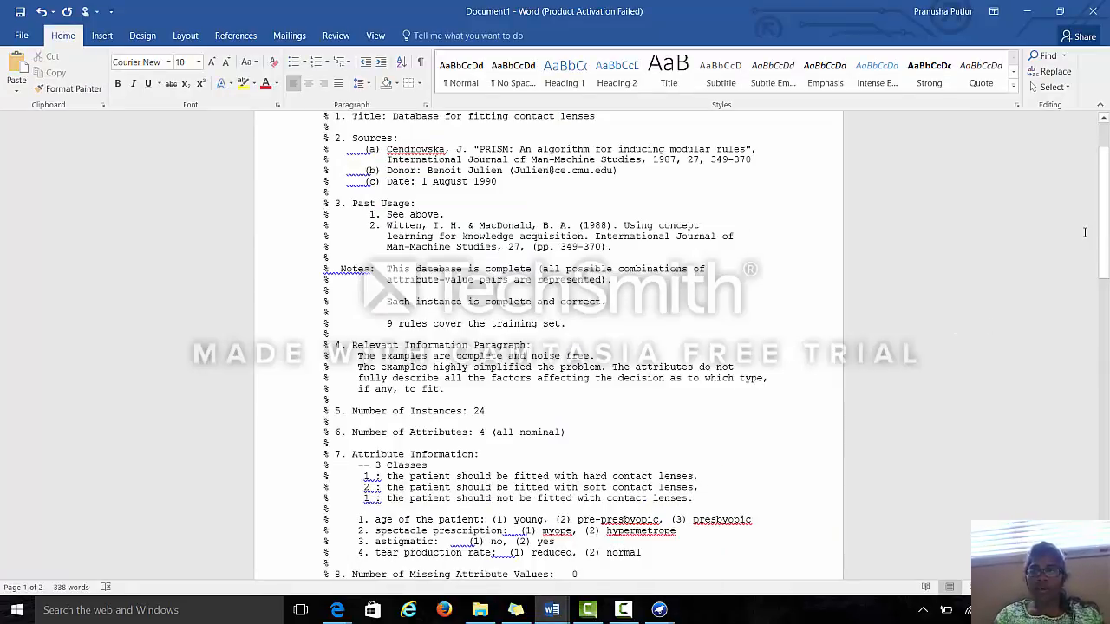
drag(1105, 217, 1106, 196)
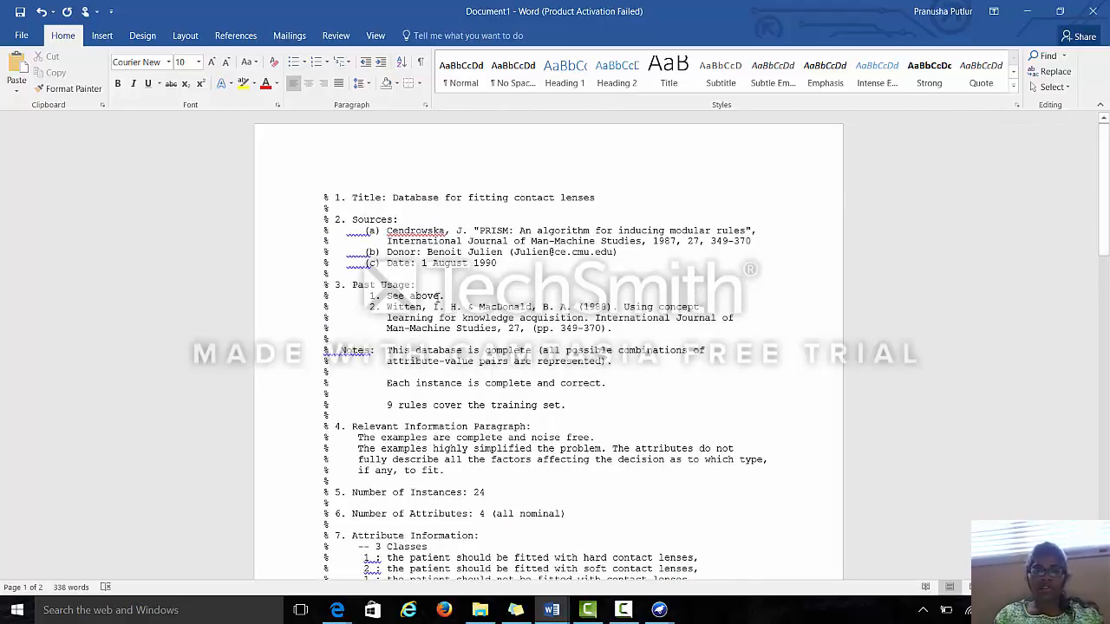
drag(1103, 184, 1103, 262)
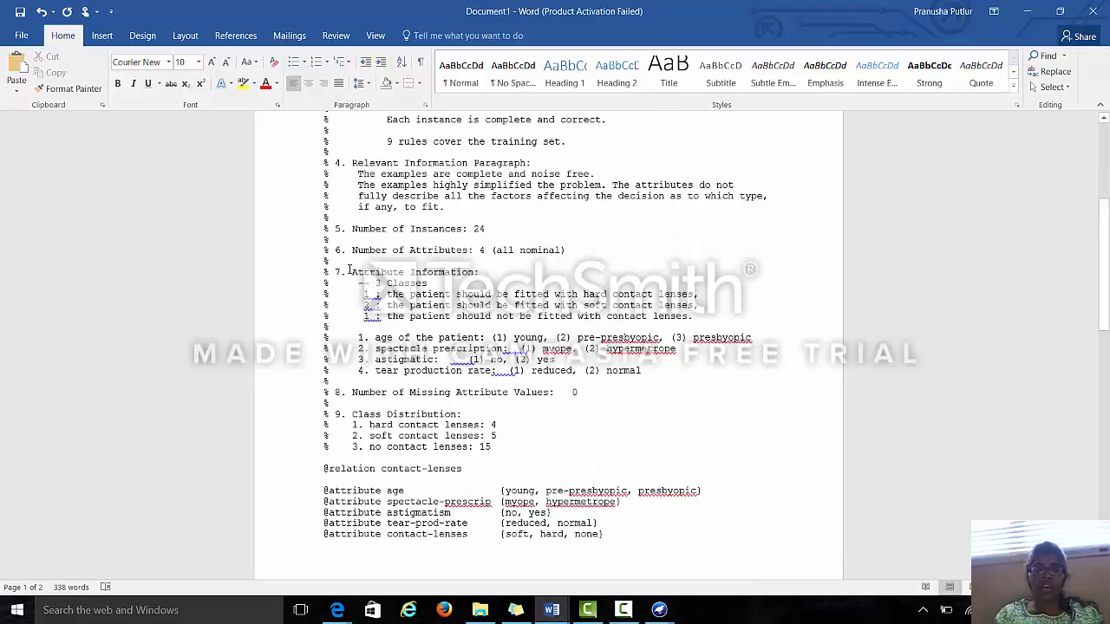
drag(354, 269, 699, 320)
click(513, 291)
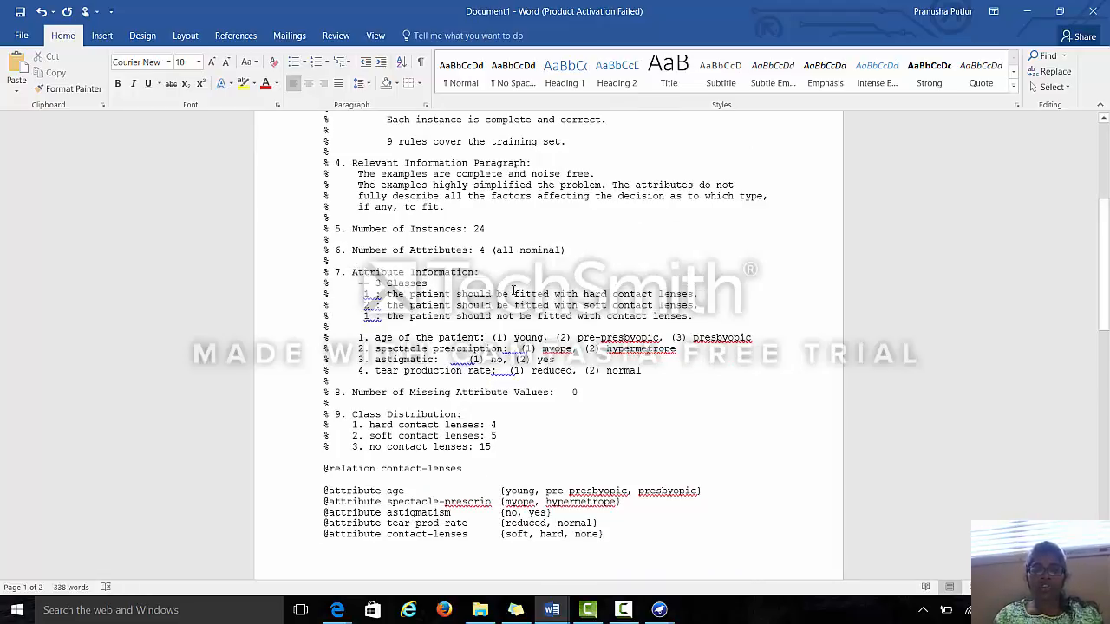
drag(593, 295, 694, 296)
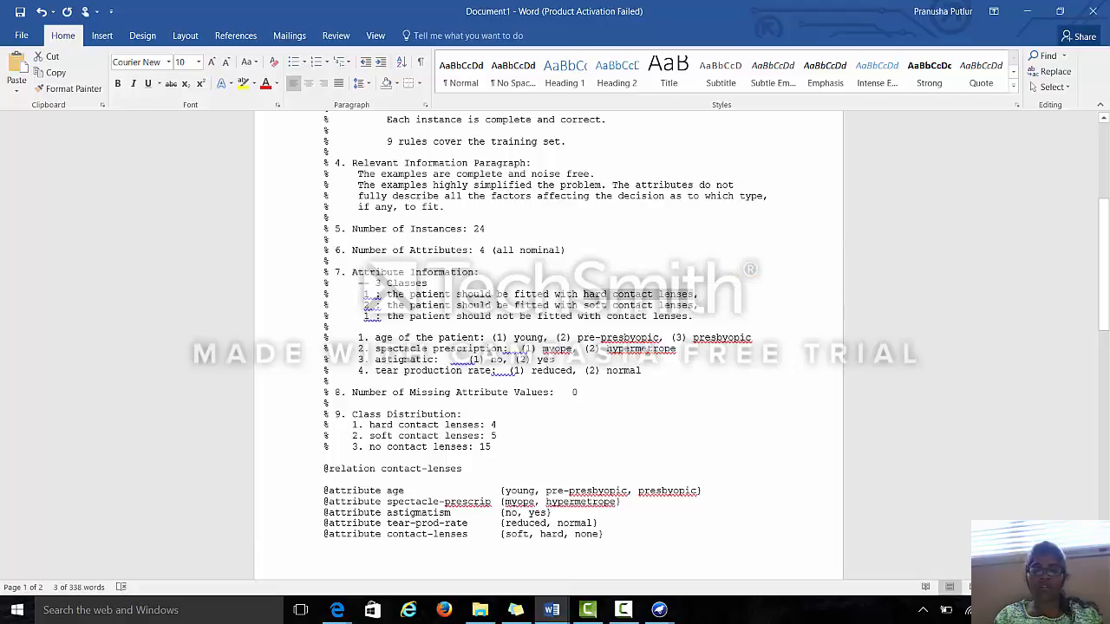
text(soft contact)
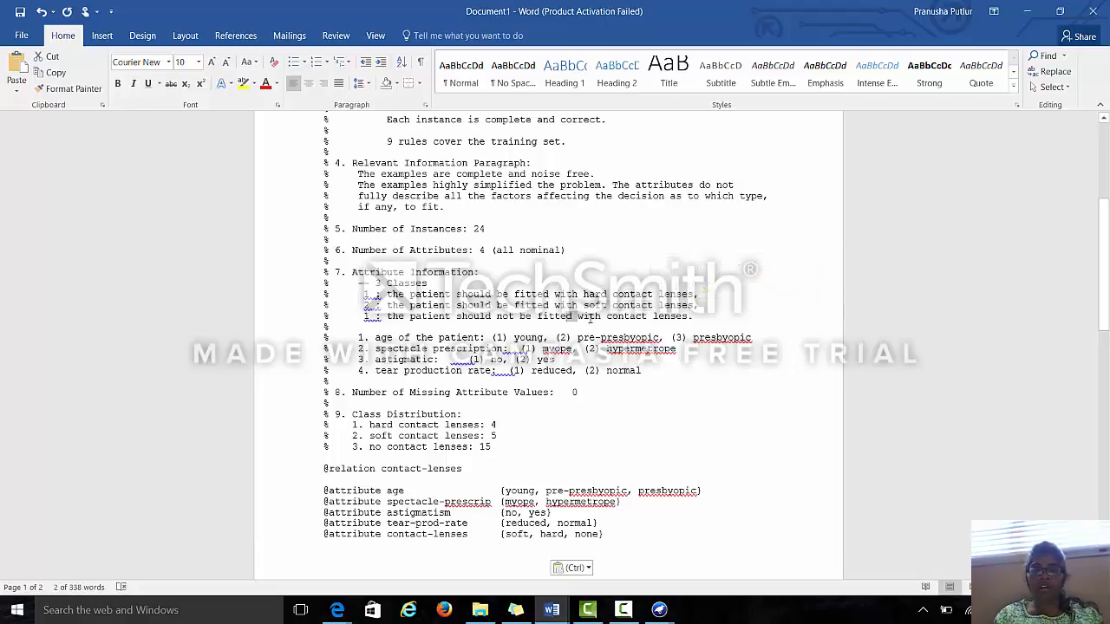
drag(568, 317, 664, 320)
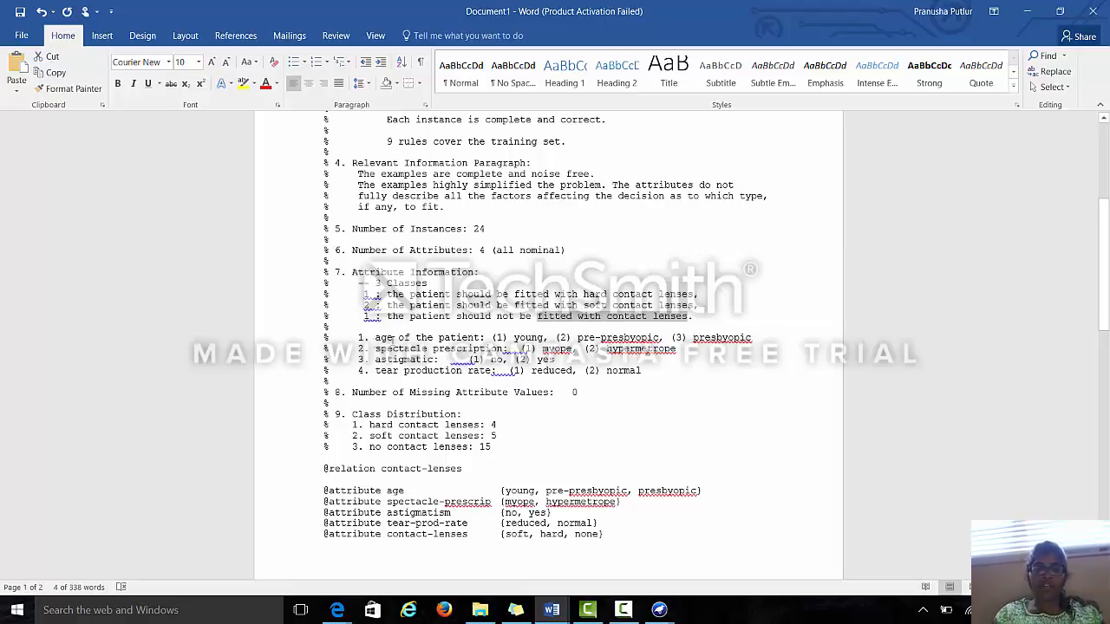
Examine the four patient attributes with their possible values and the data rows at the end of the document.
drag(378, 339, 654, 375)
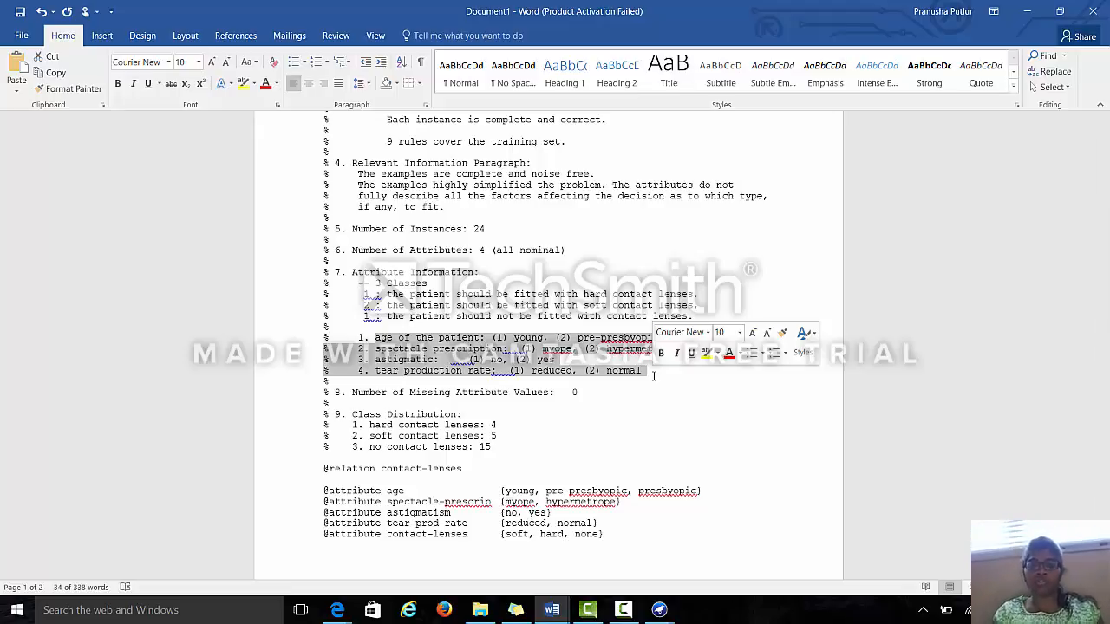
click(490, 338)
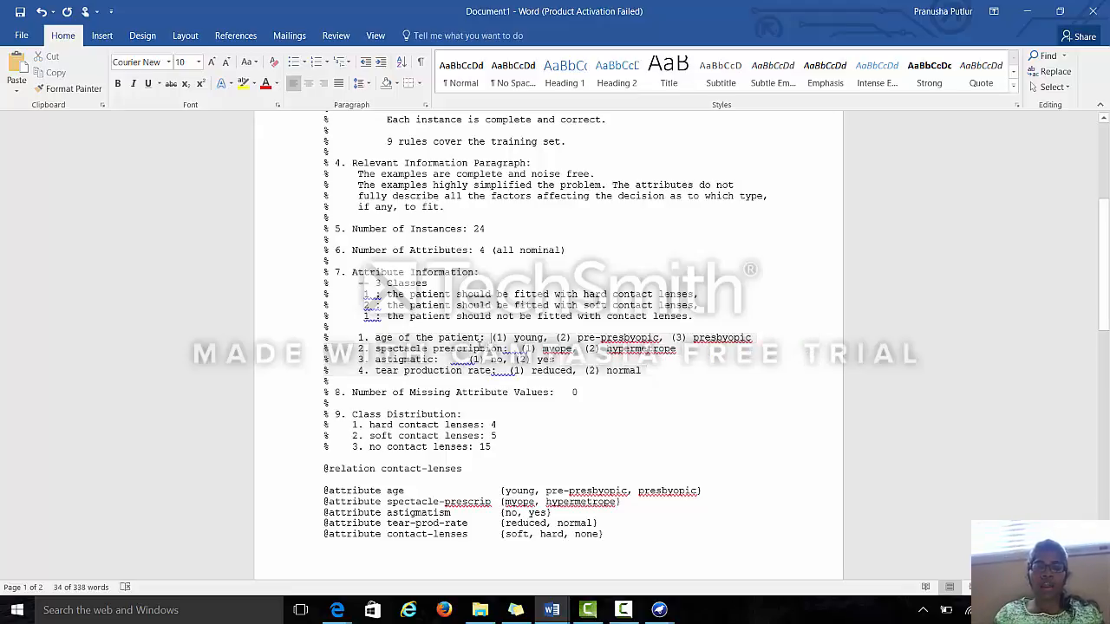
drag(375, 338, 483, 339)
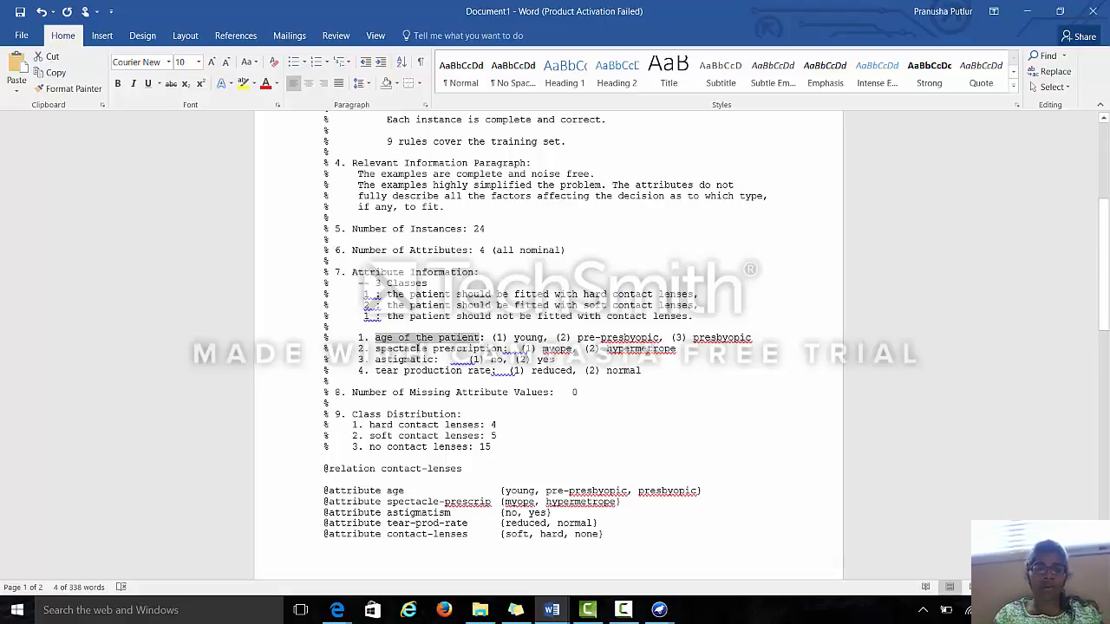
drag(492, 337, 486, 367)
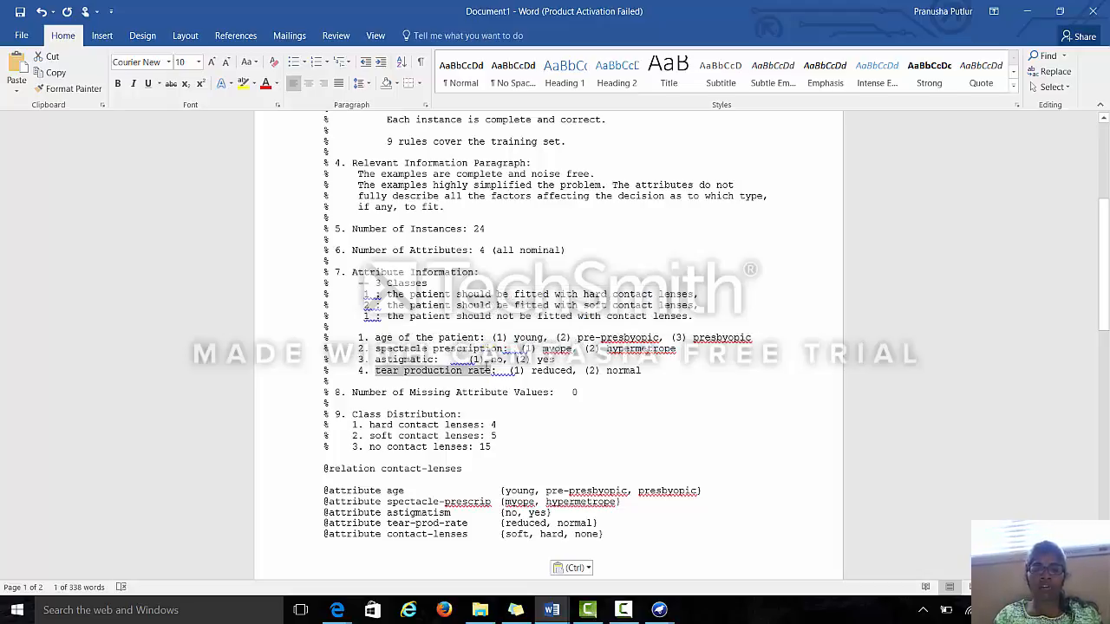
click(452, 326)
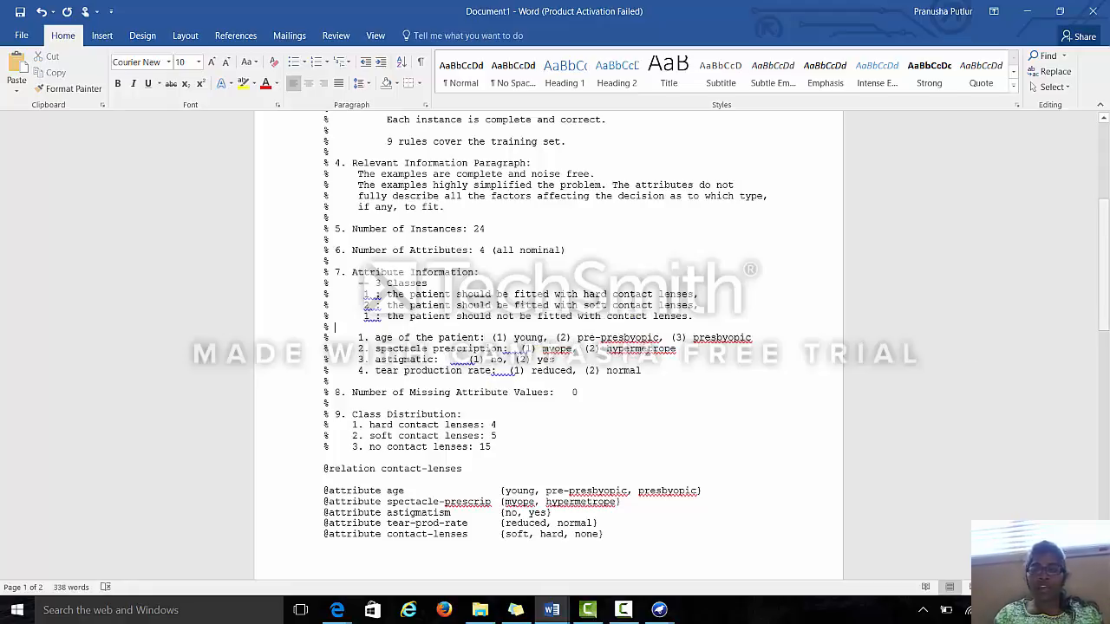
drag(1105, 227, 1106, 421)
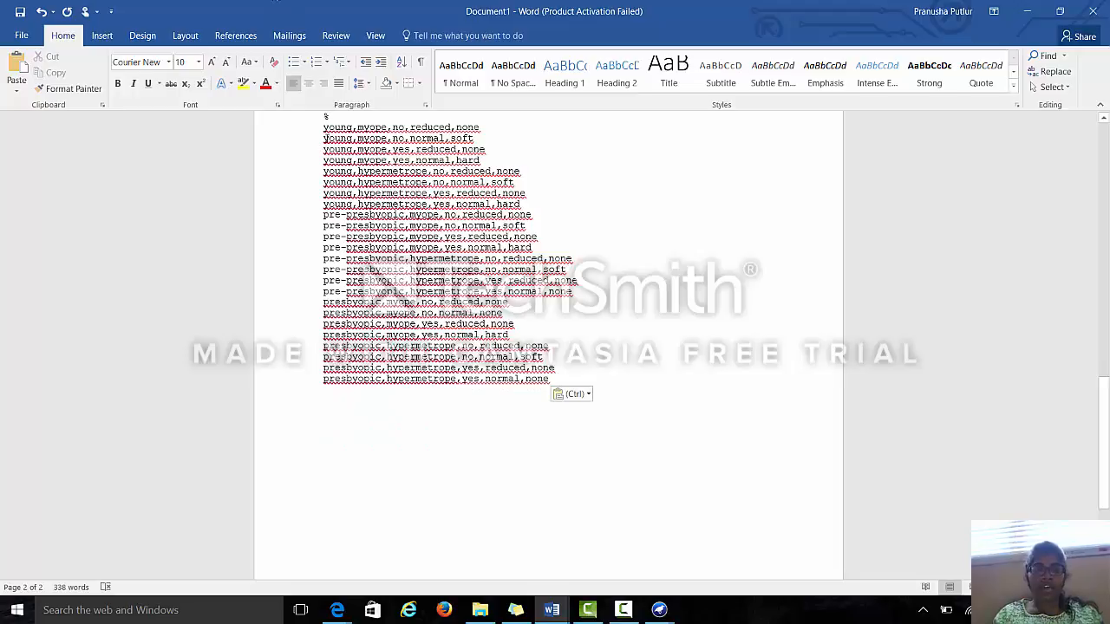
mouse_move(324, 138)
mouse_down()
mouse_move(486, 160)
mouse_move(568, 390)
mouse_move(326, 173)
mouse_move(316, 131)
mouse_up()
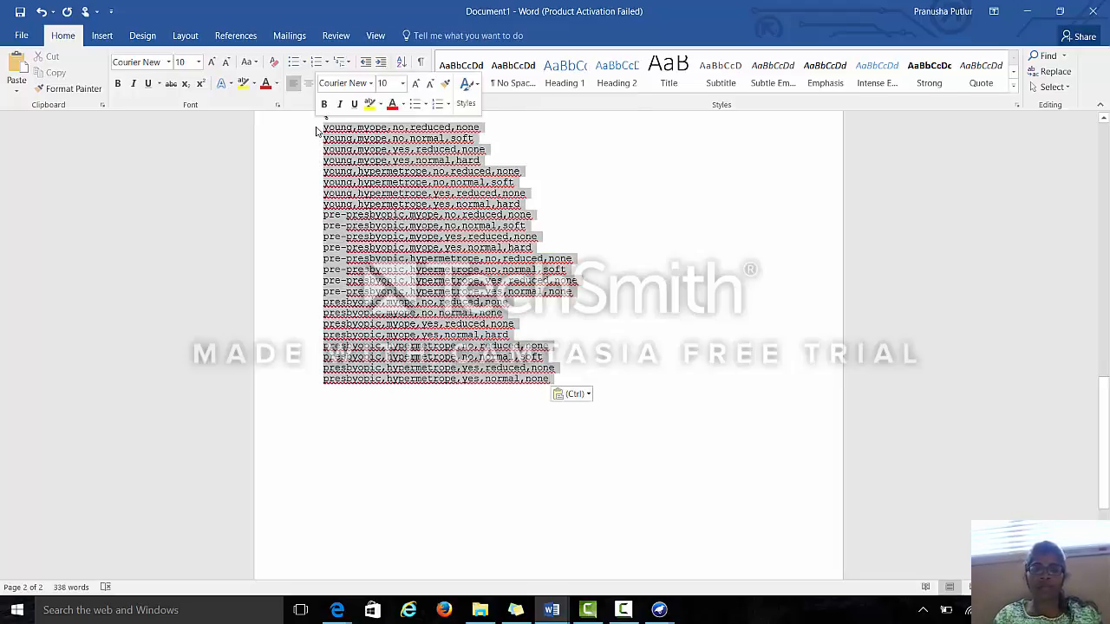
Switch back to Weka Explorer and examine the value distributions of age, spectacle-prescrip, astigmatism and tear-prod-rate.
mouse_move(669, 613)
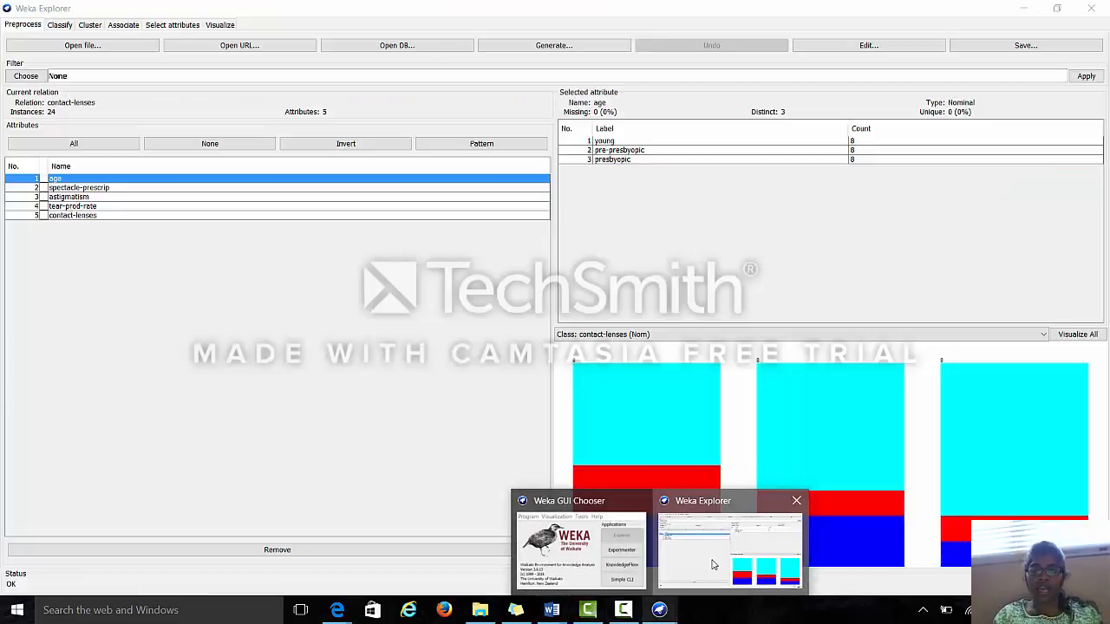
click(713, 548)
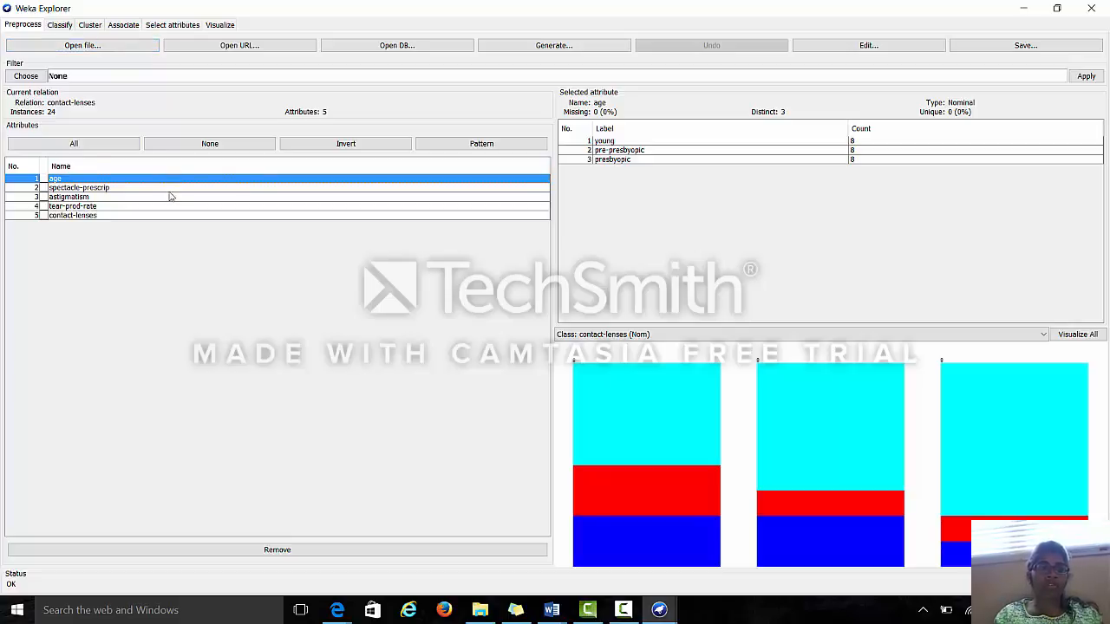
click(169, 189)
click(169, 208)
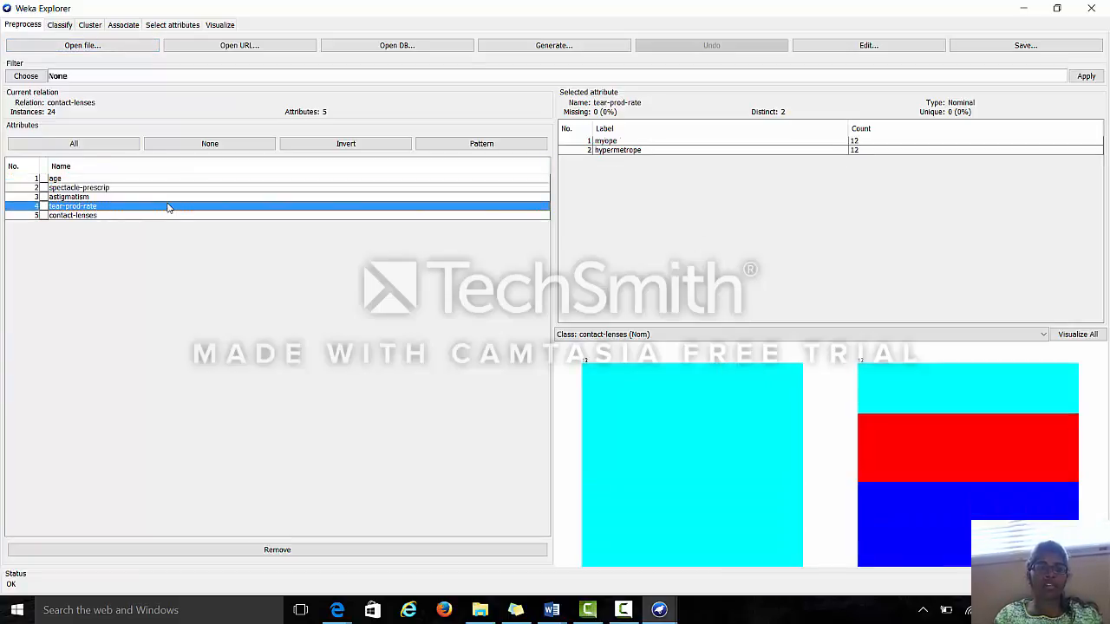
click(83, 180)
click(84, 187)
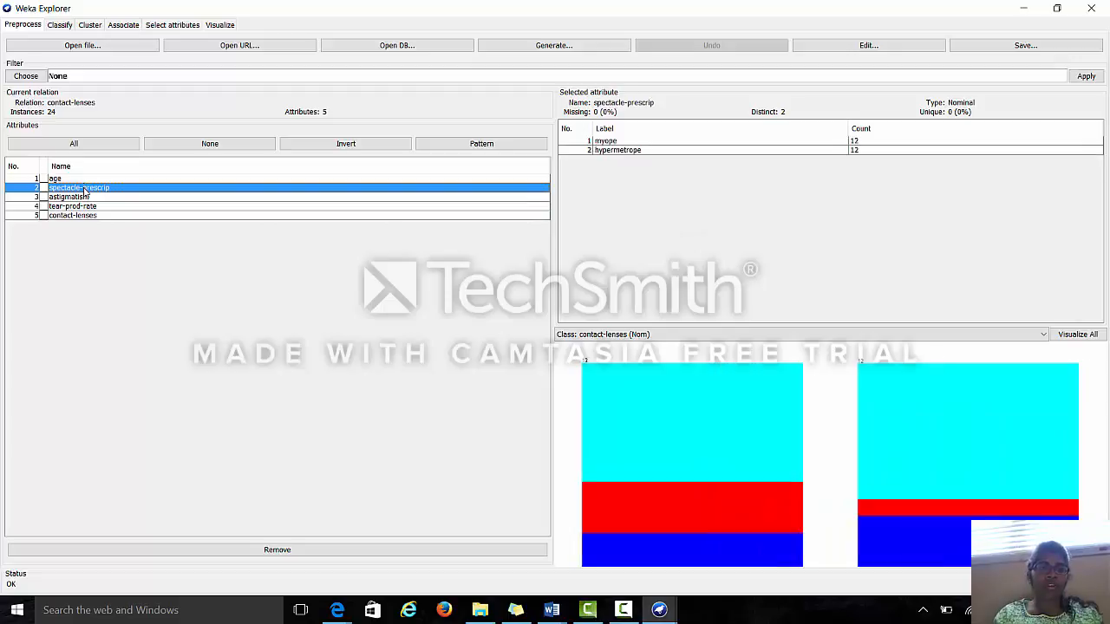
click(85, 198)
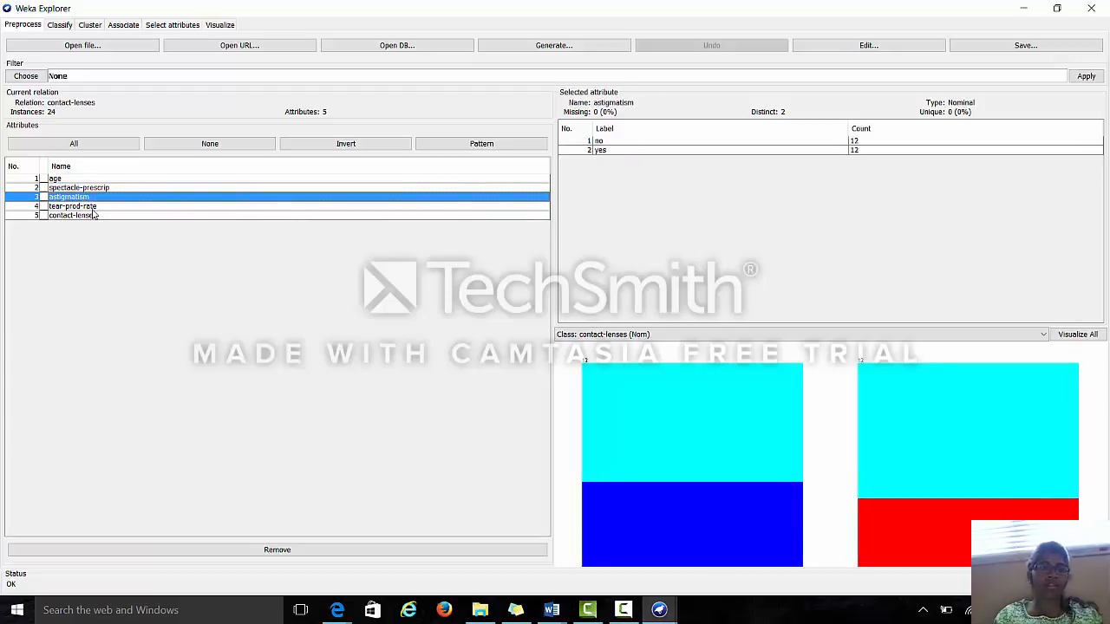
click(92, 208)
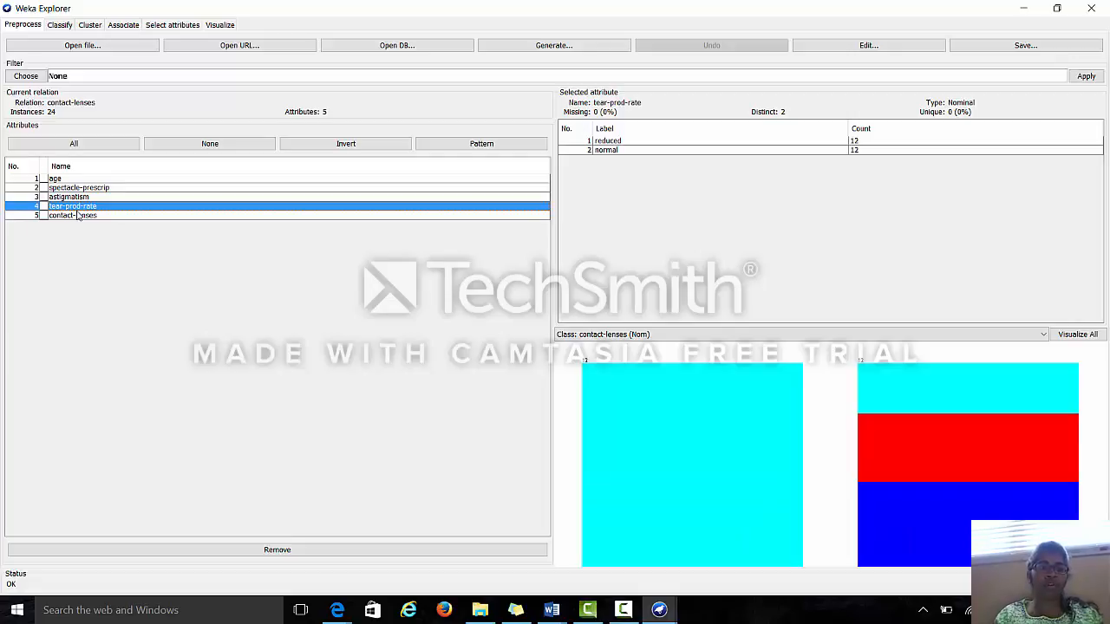
Examine the contact-lenses class attribute and its soft and none labels.
click(69, 217)
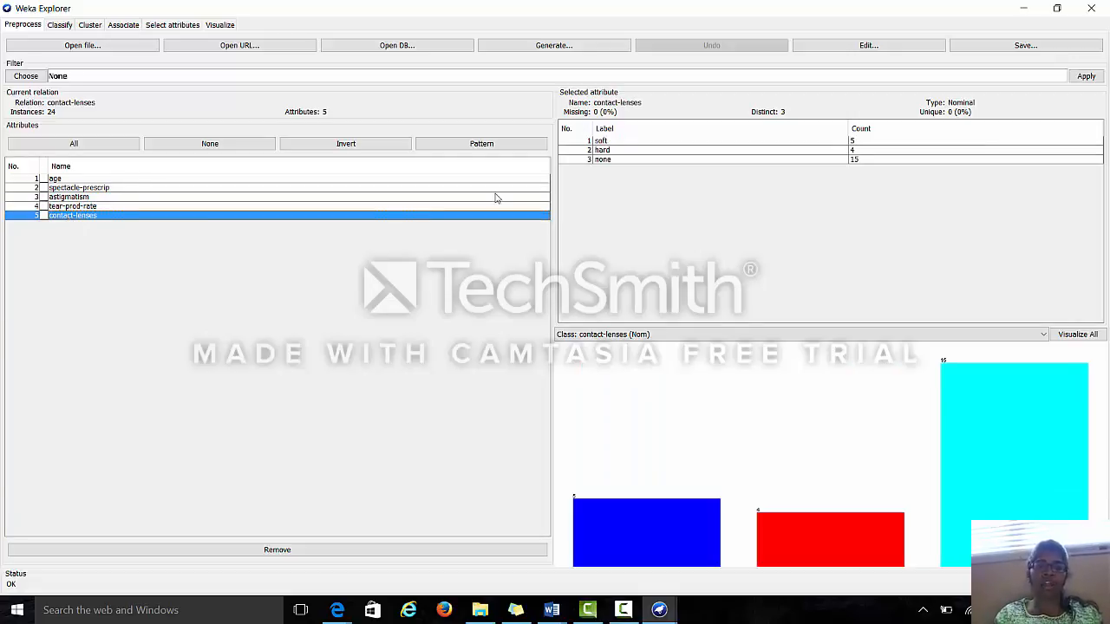
click(617, 145)
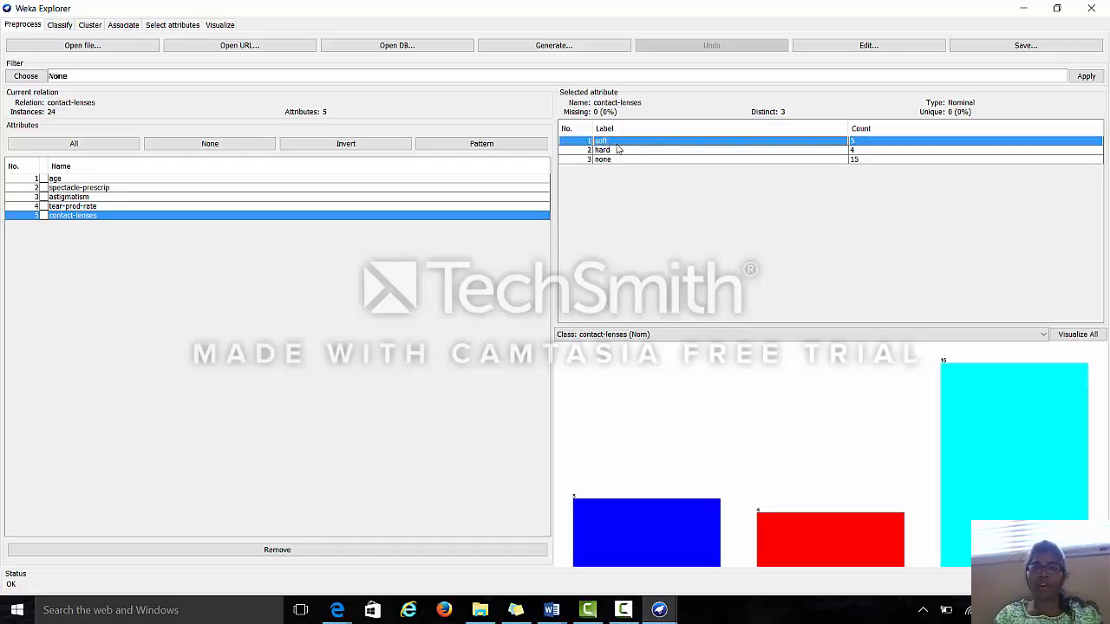
click(611, 160)
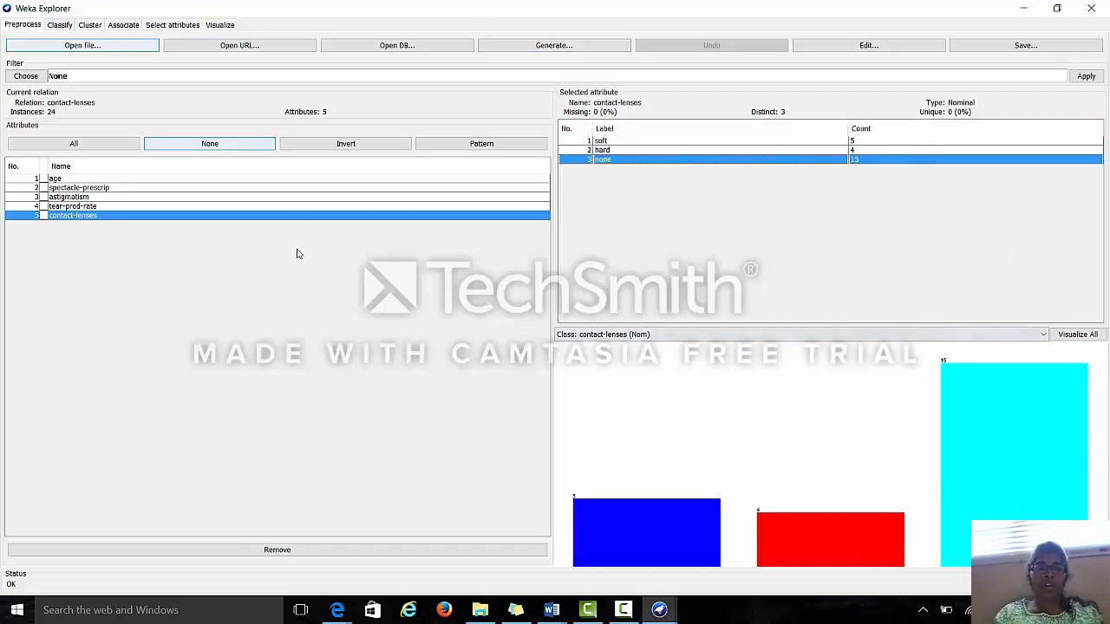
Choose the J48 decision tree as the classifier for the contact-lenses data.
click(59, 25)
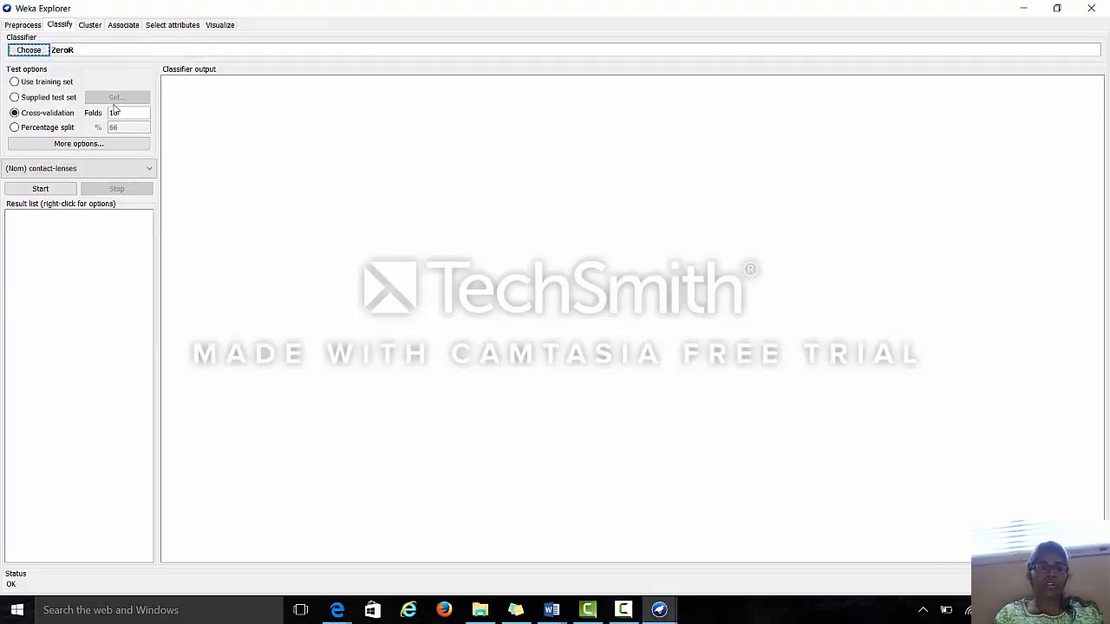
click(28, 50)
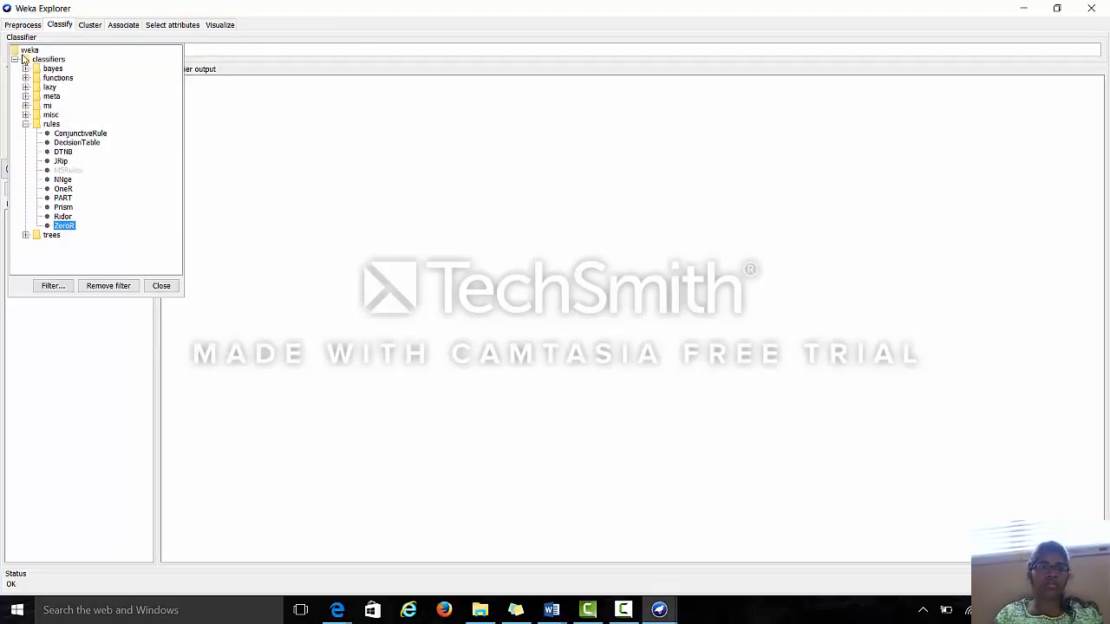
click(26, 232)
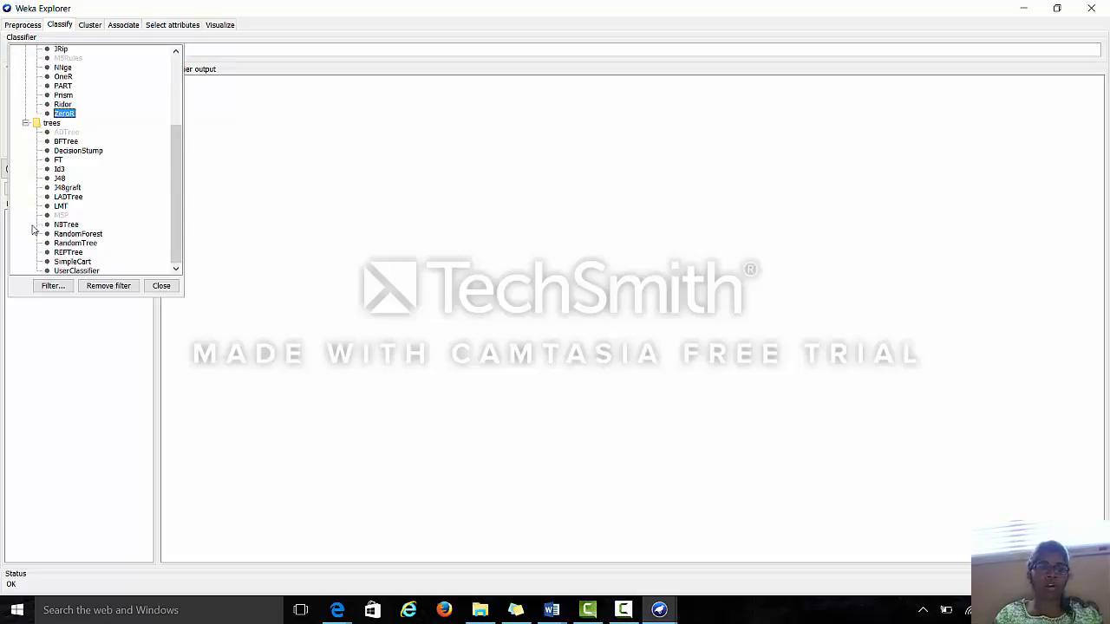
click(59, 177)
Set the test option to a 70% percentage split and run the J48 classifier.
click(48, 127)
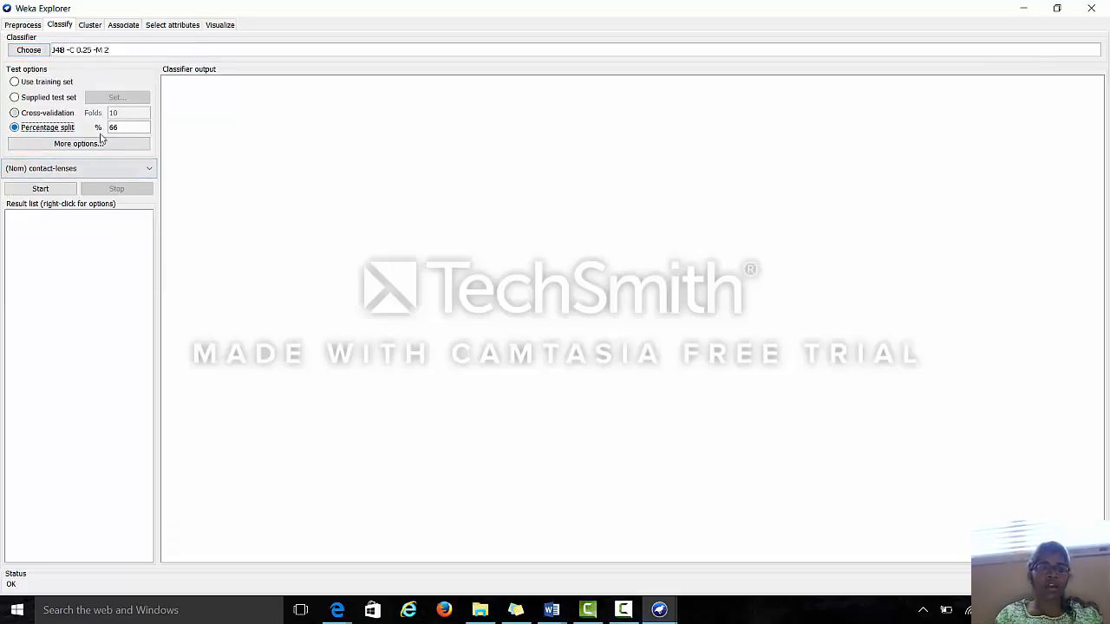
click(128, 128)
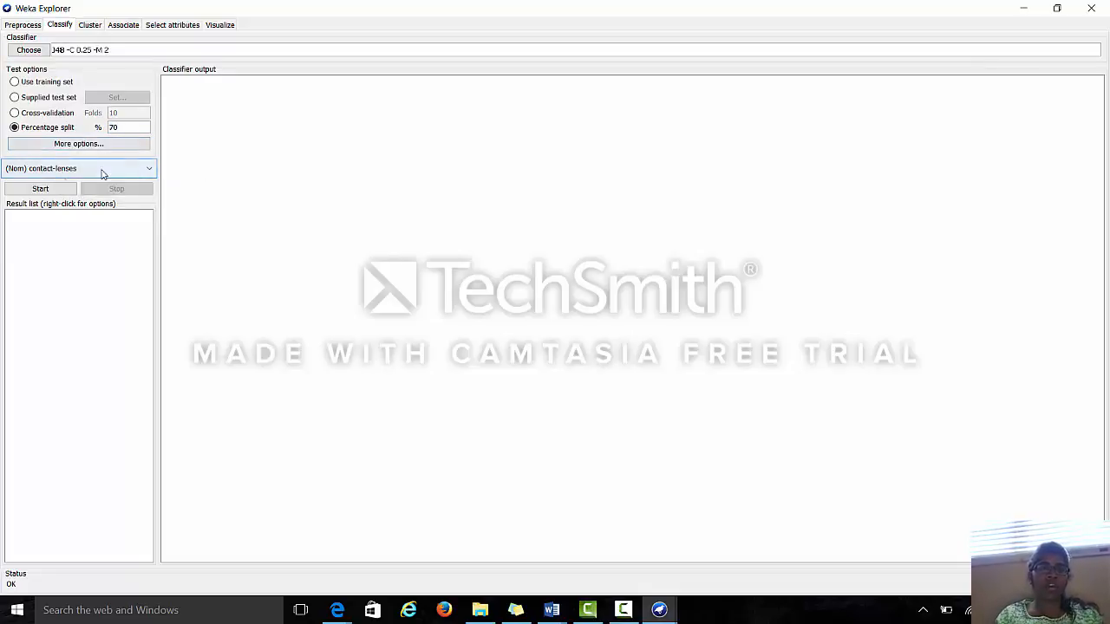
click(57, 189)
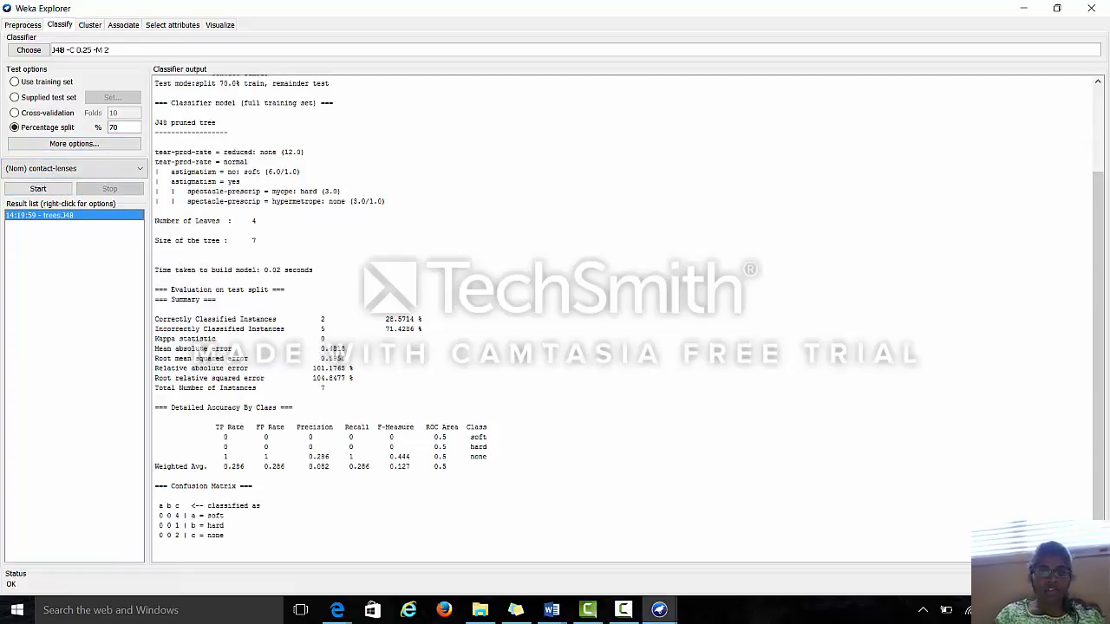
Examine the J48 pruned tree's branches for tear-prod-rate, astigmatism and spectacle-prescrip in the classifier output.
scroll(451, 276, up, 2)
scroll(451, 276, down, 2)
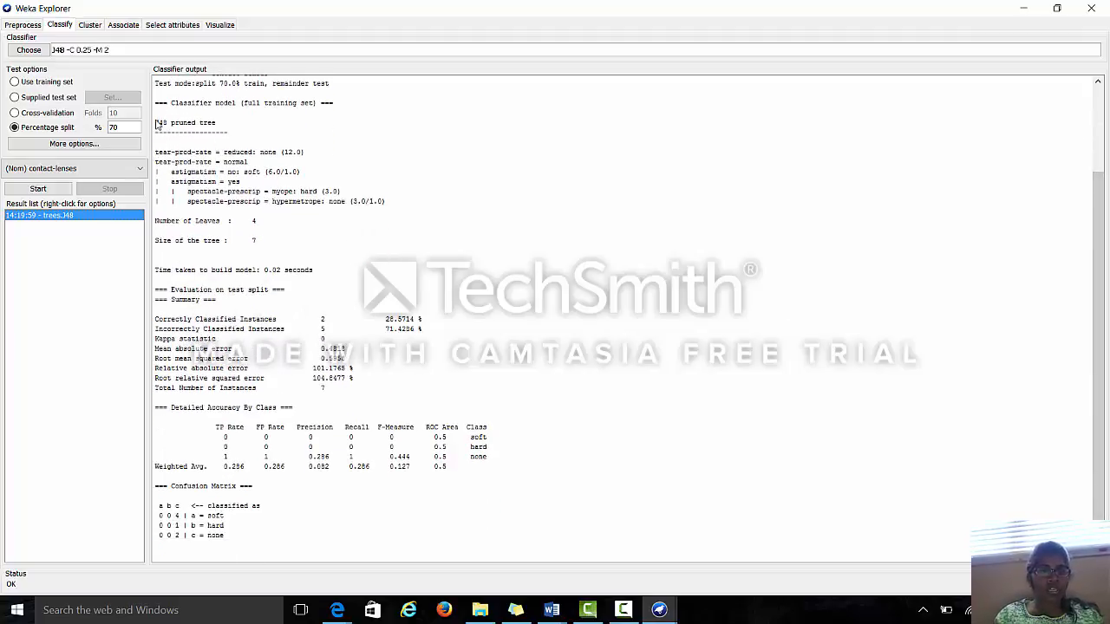
drag(157, 124, 222, 133)
click(179, 157)
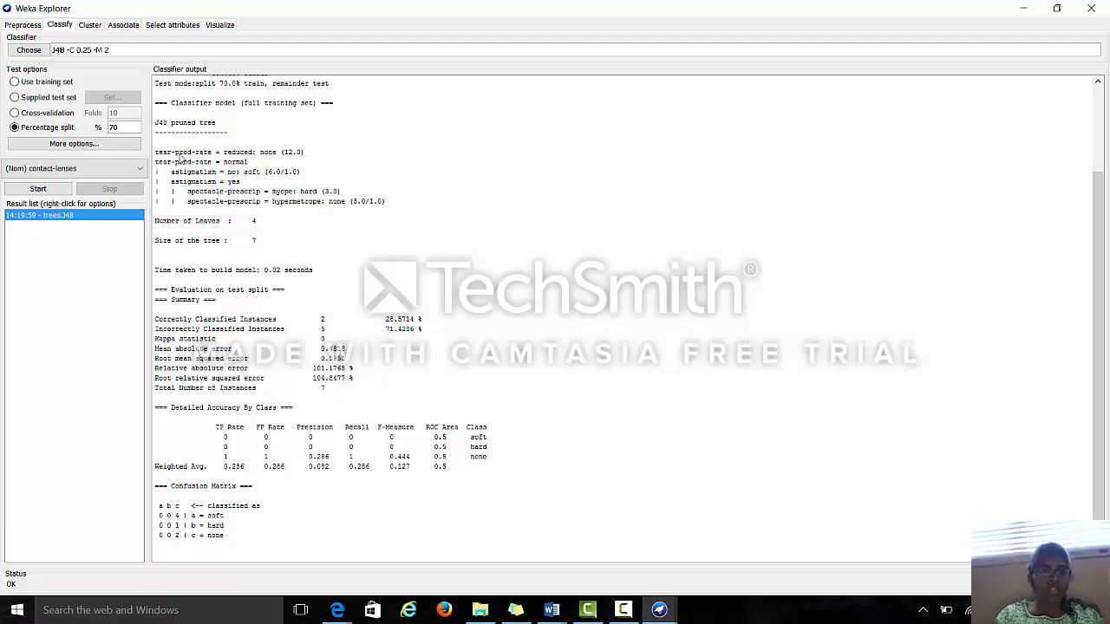
drag(159, 153, 330, 157)
click(329, 158)
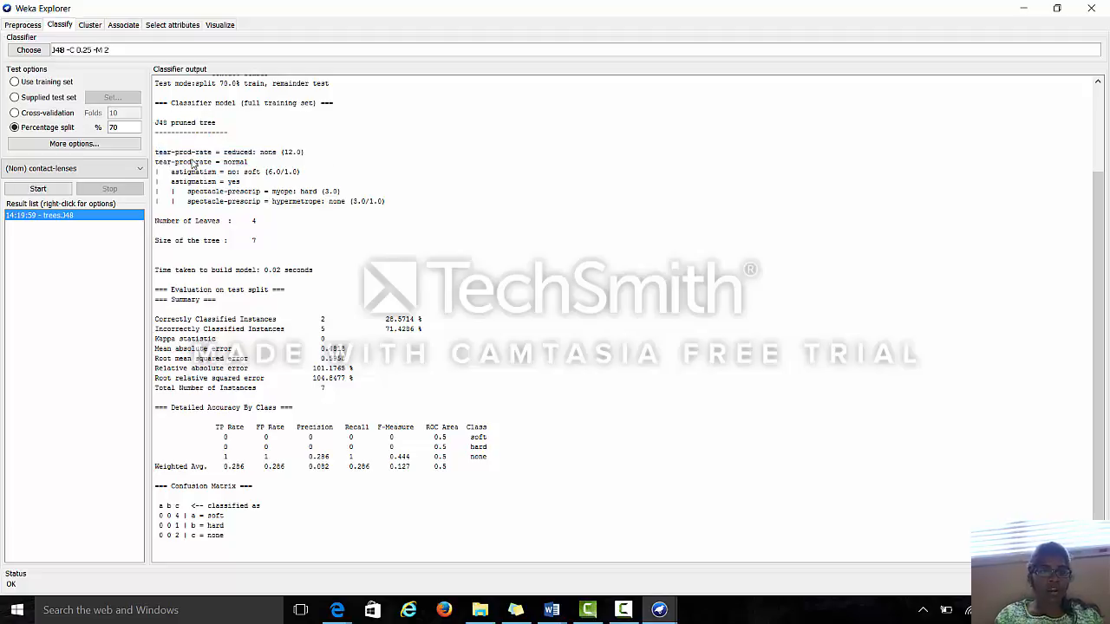
drag(157, 172, 262, 167)
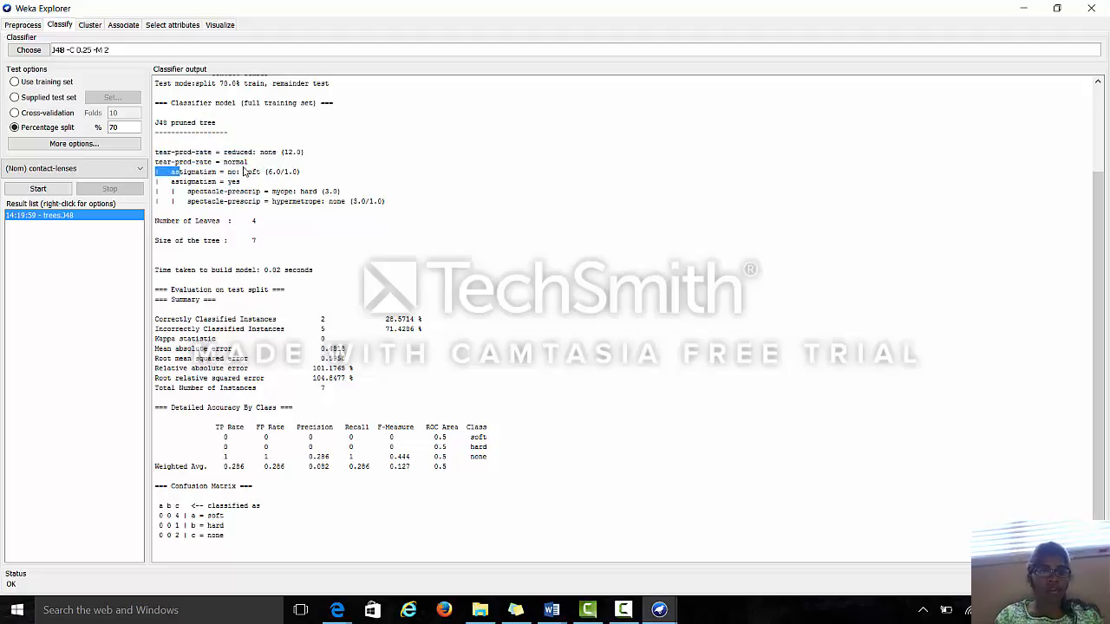
click(208, 172)
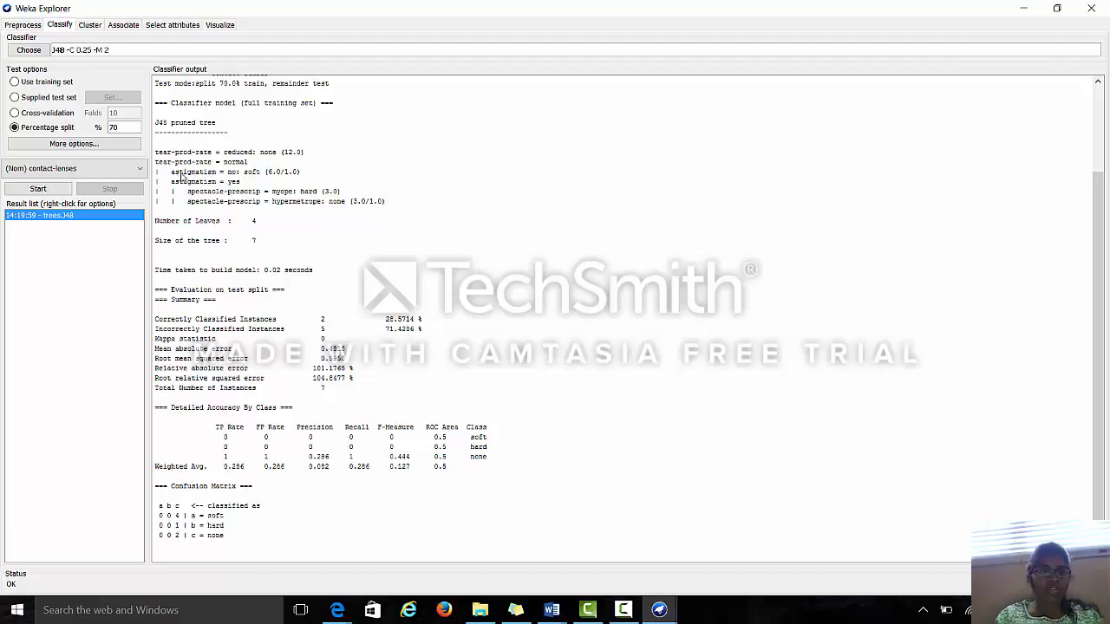
drag(182, 173, 258, 182)
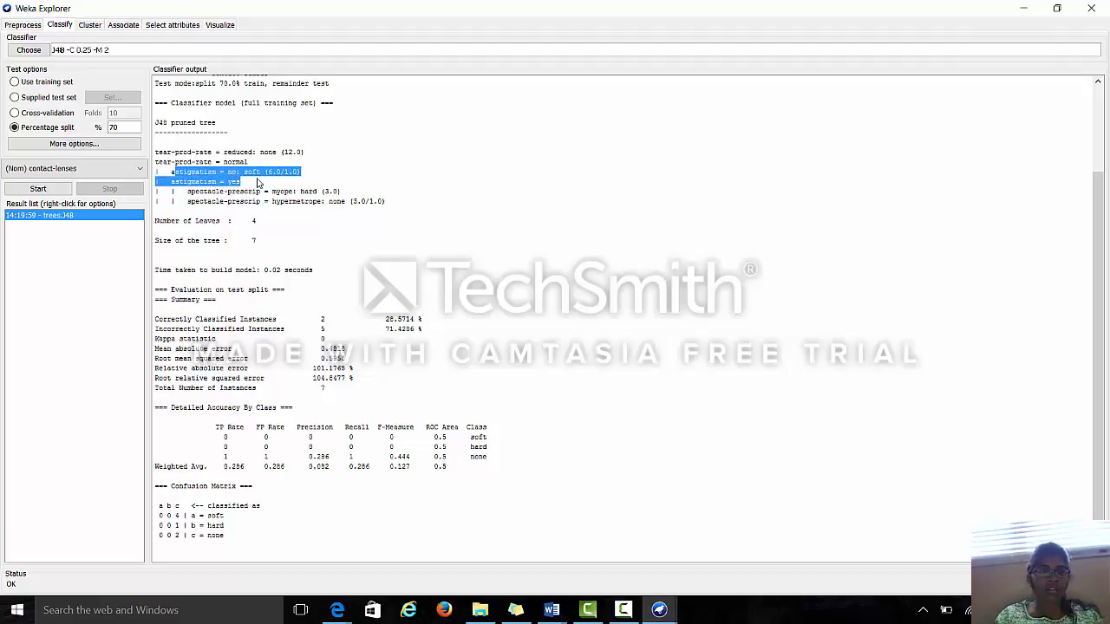
click(216, 174)
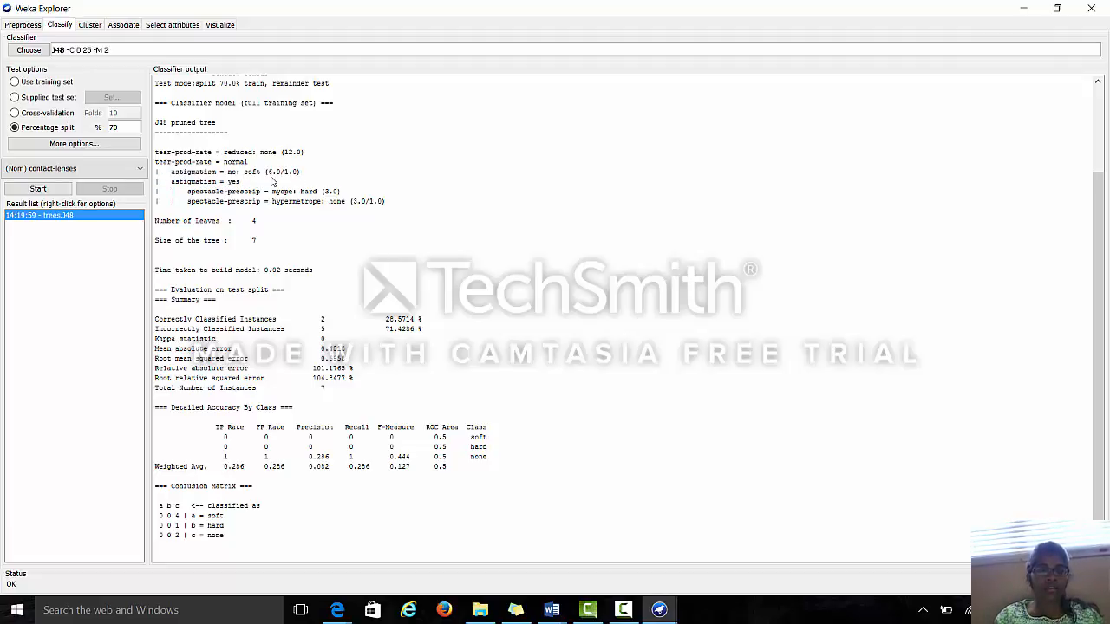
drag(206, 201, 350, 195)
click(364, 199)
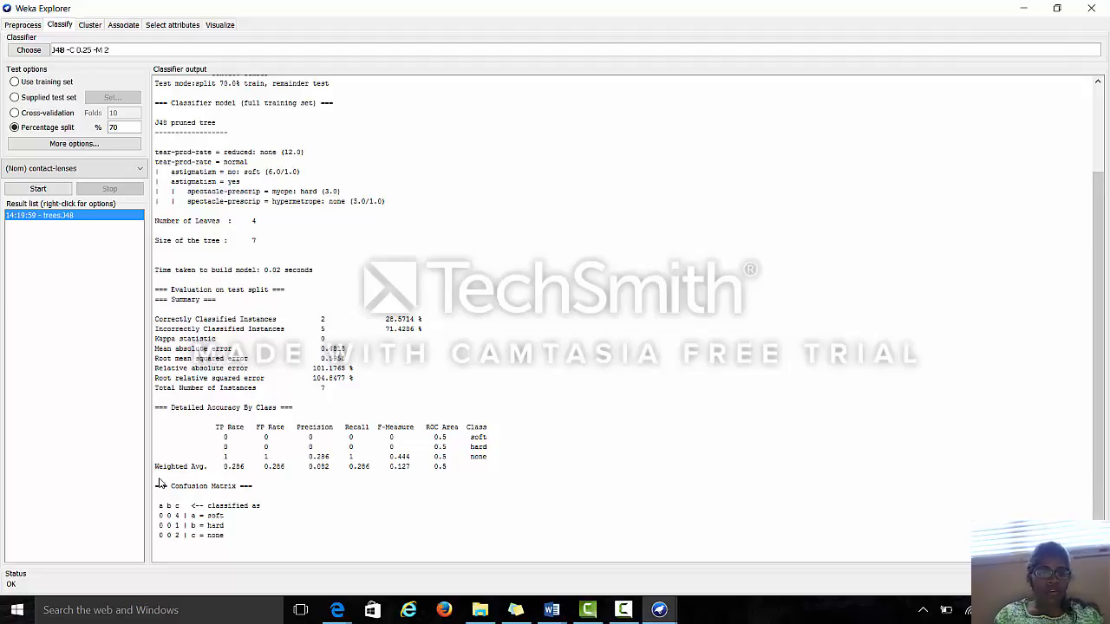
Examine the confusion matrix for the soft, hard and none classes.
drag(158, 489, 273, 548)
click(264, 548)
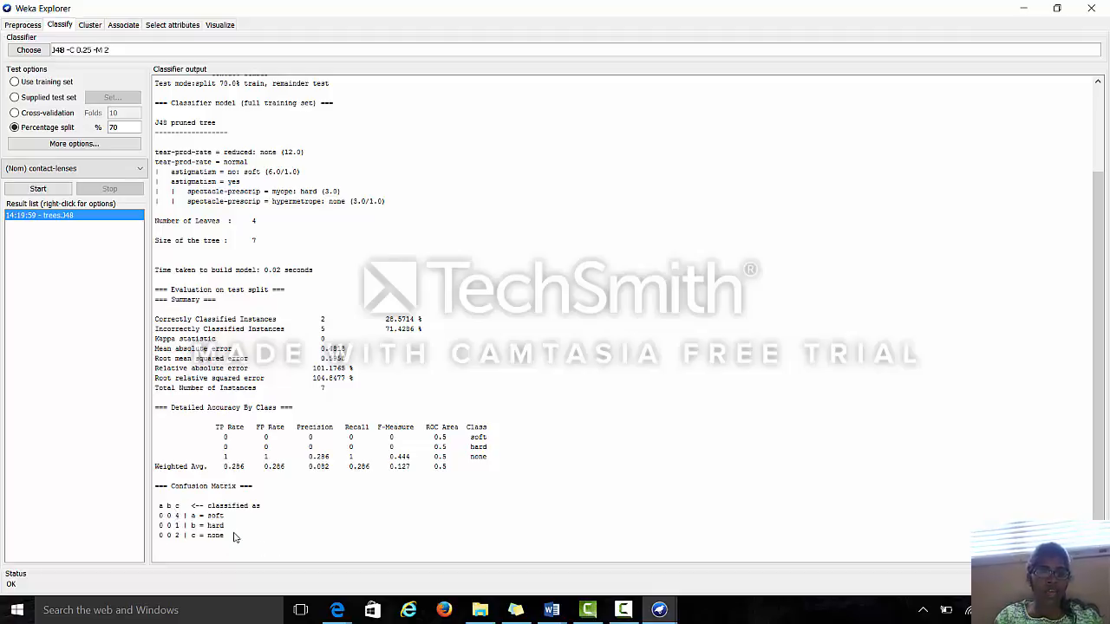
drag(233, 537, 183, 537)
click(257, 521)
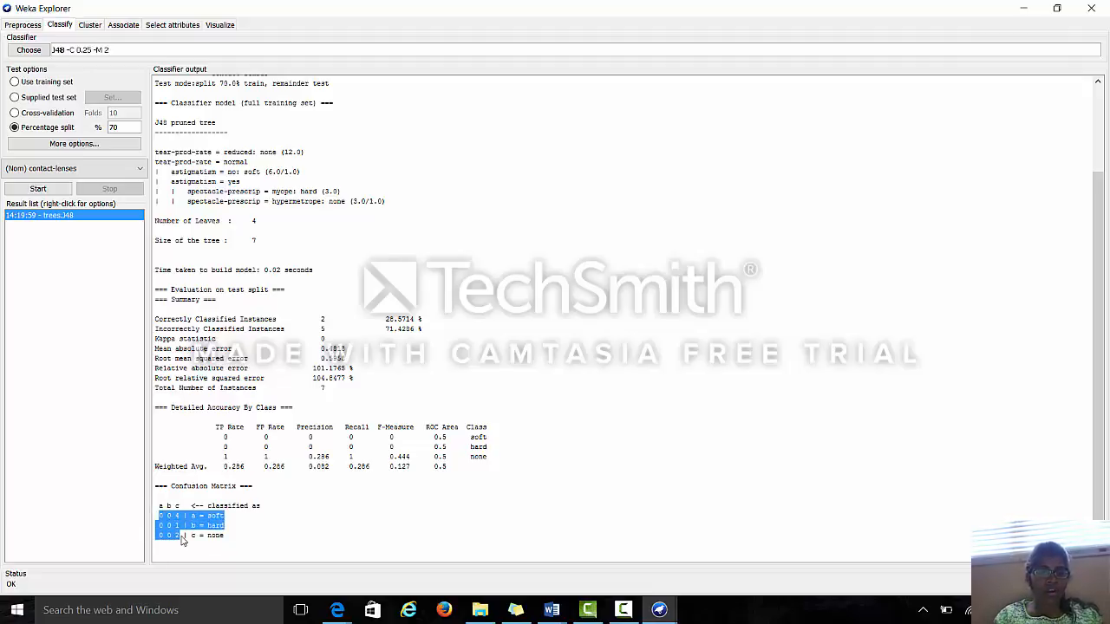
click(206, 546)
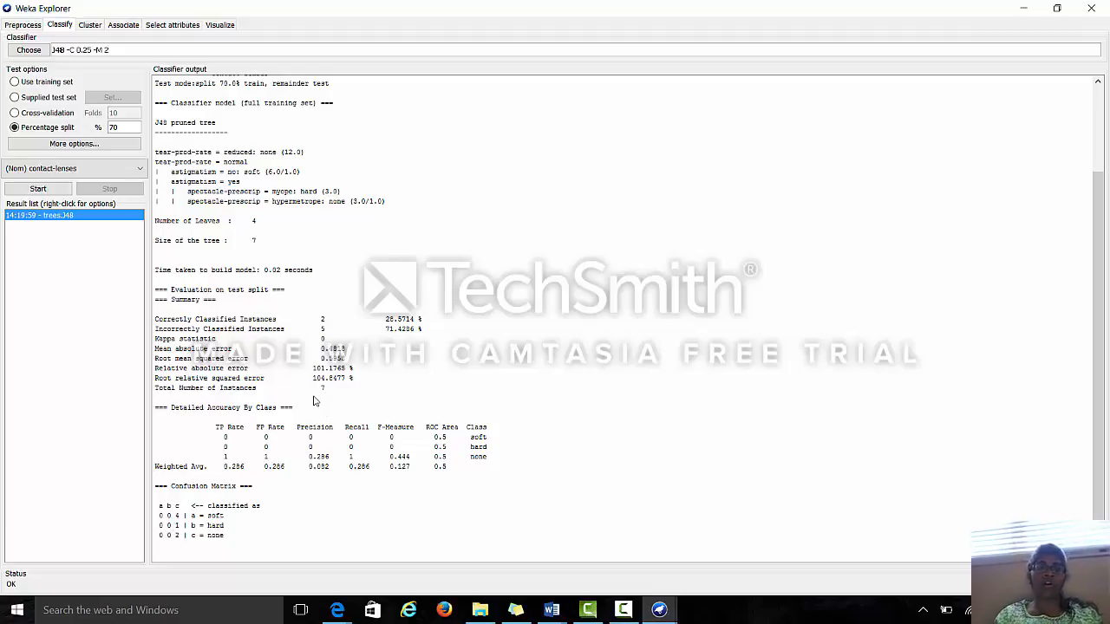
Examine the counts and percentages of correctly and incorrectly classified instances in the evaluation summary for the 70% split.
drag(172, 318, 286, 322)
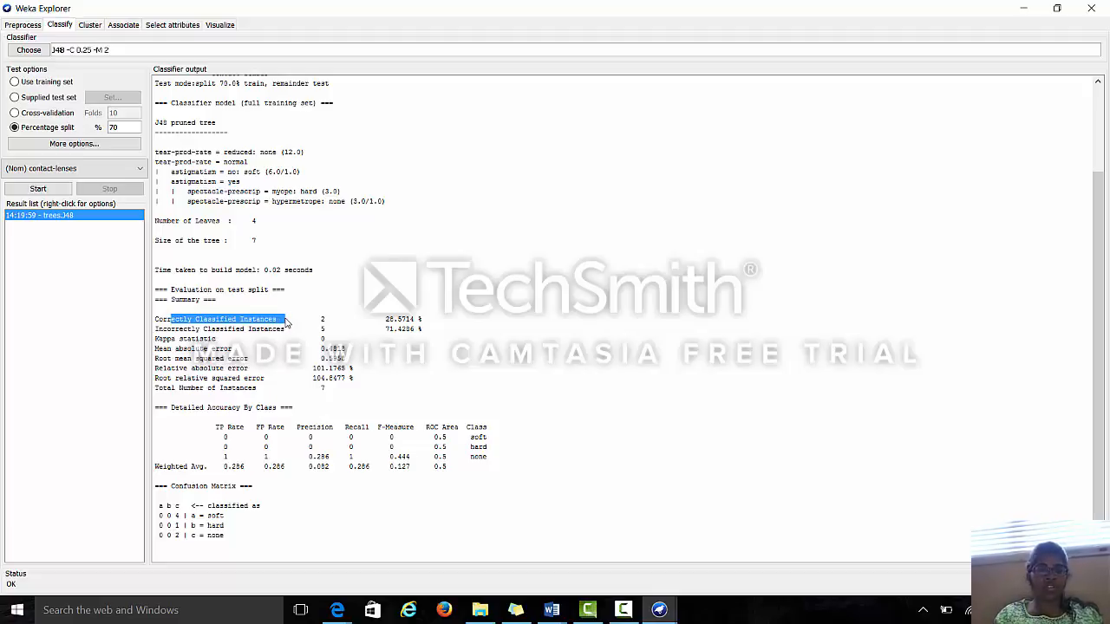
drag(192, 321, 293, 329)
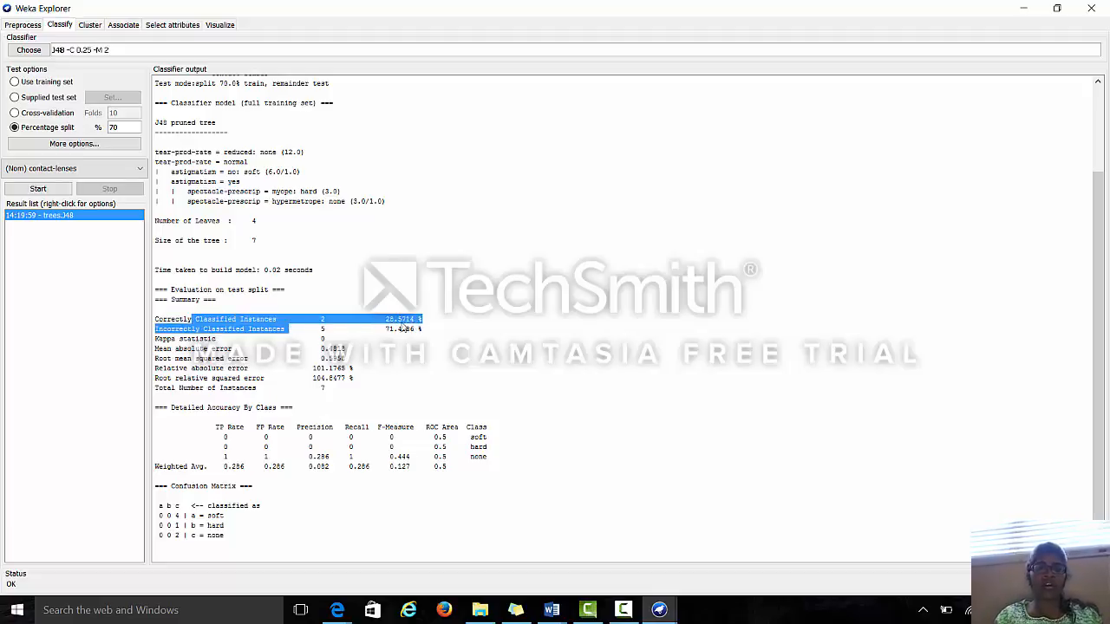
drag(383, 319, 425, 323)
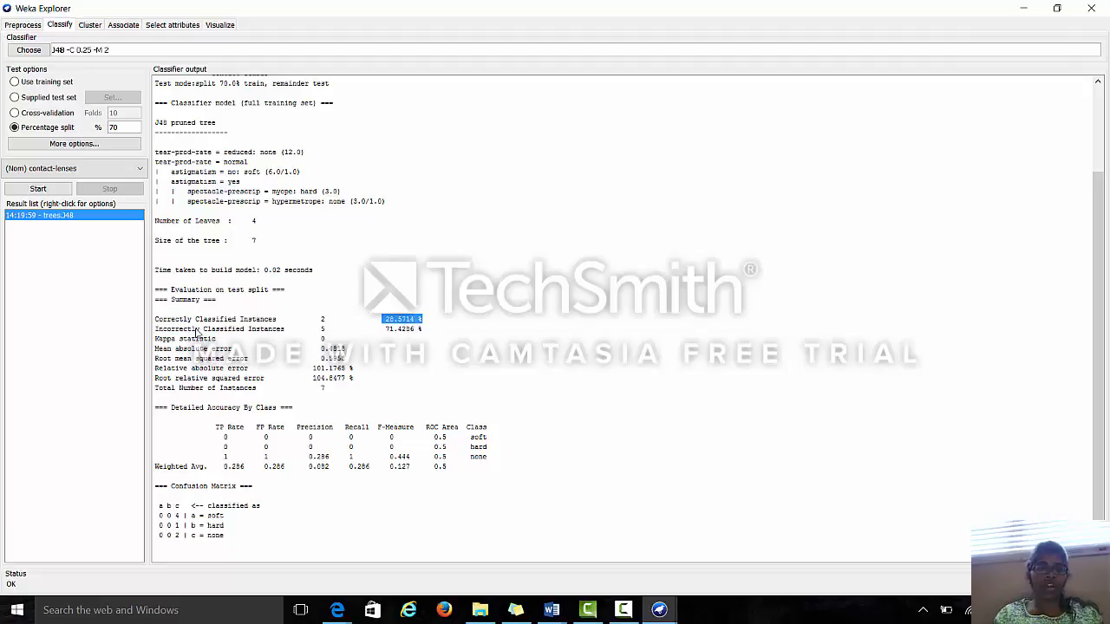
drag(196, 330, 344, 341)
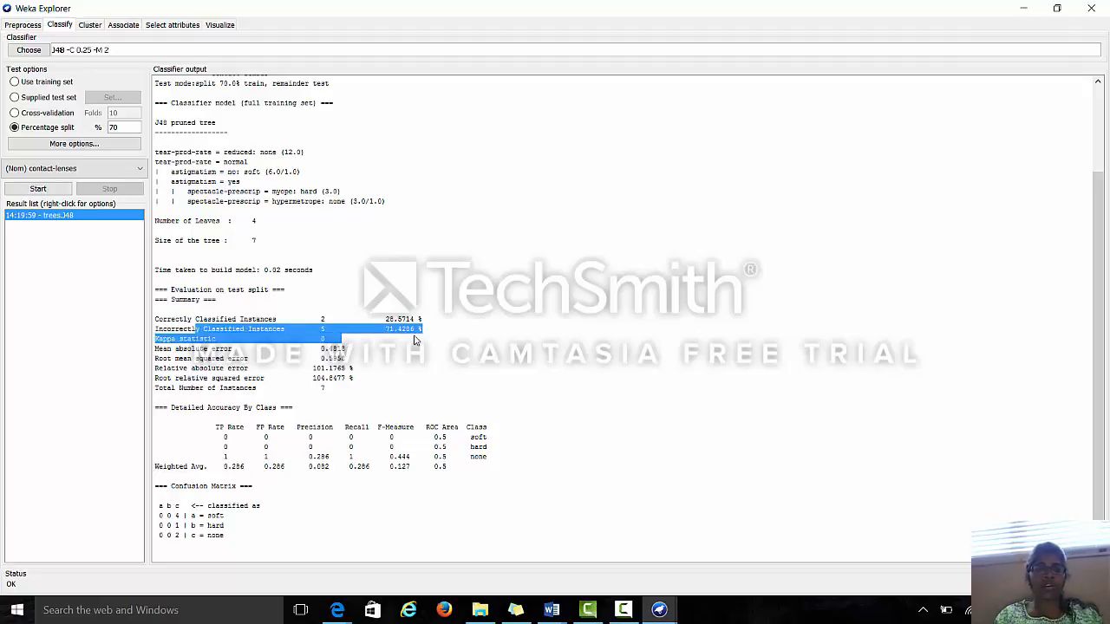
click(415, 340)
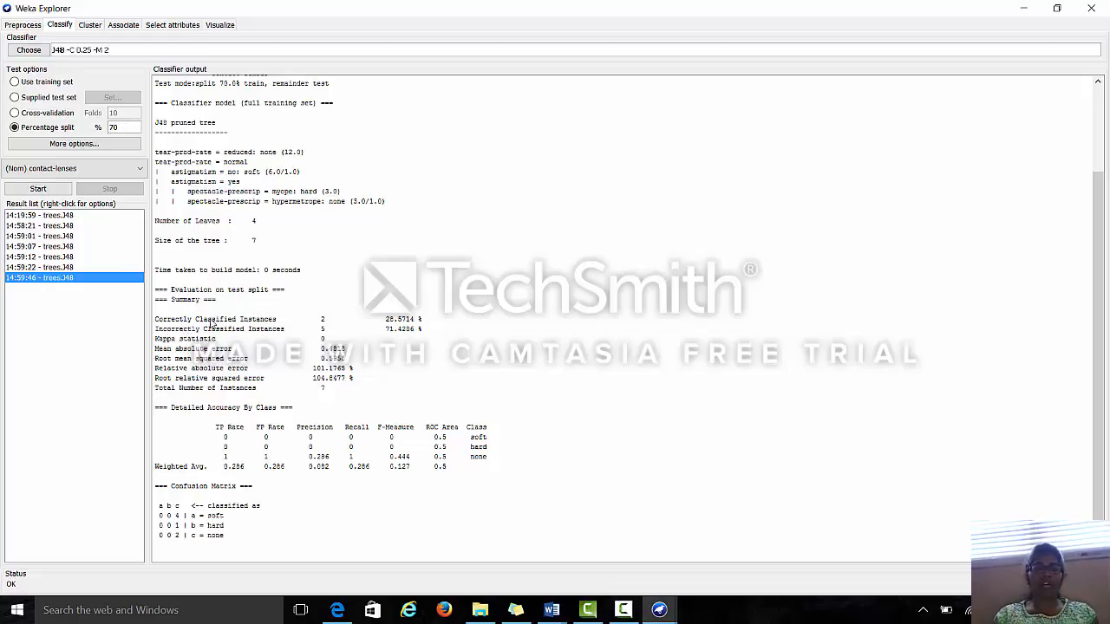
drag(208, 321, 338, 329)
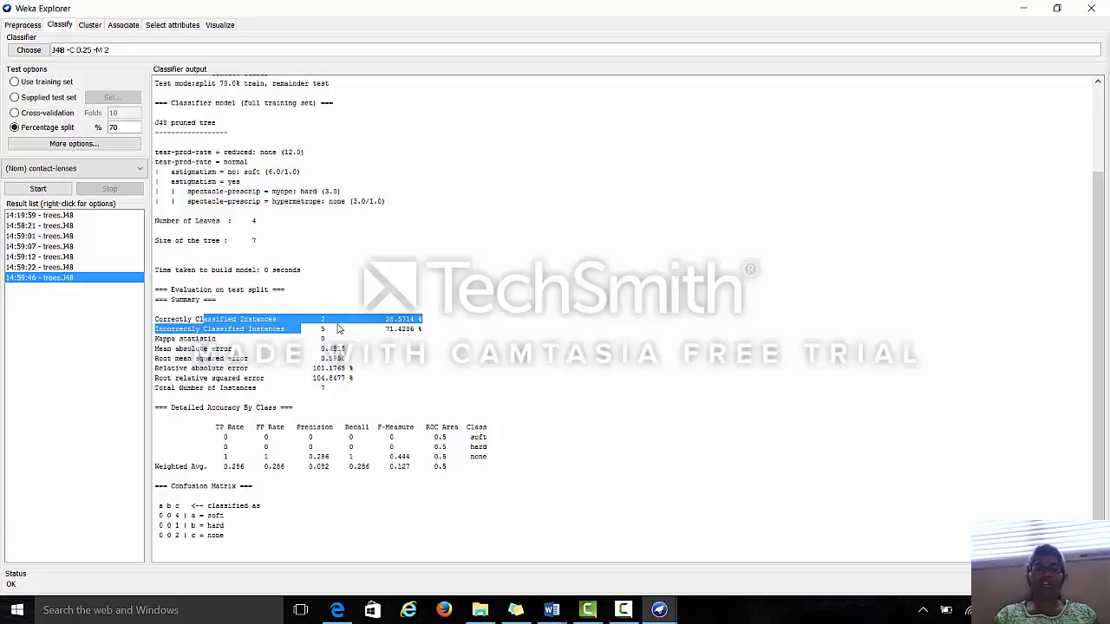
click(422, 321)
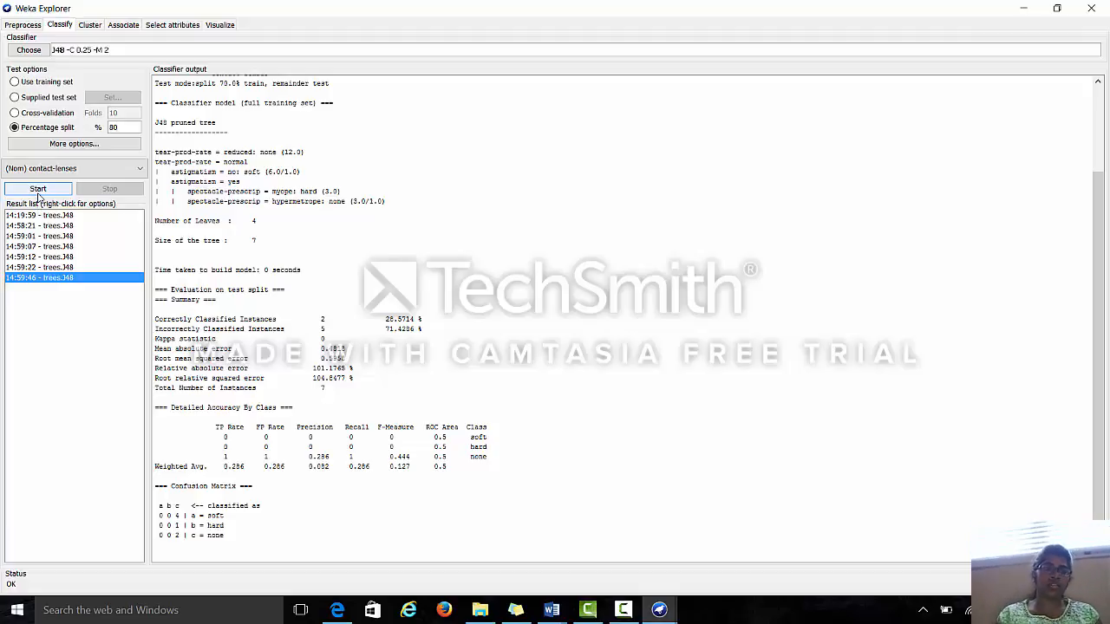
Rerun the J48 classifier with an 80% percentage split and review the classified instances in its summary.
click(38, 192)
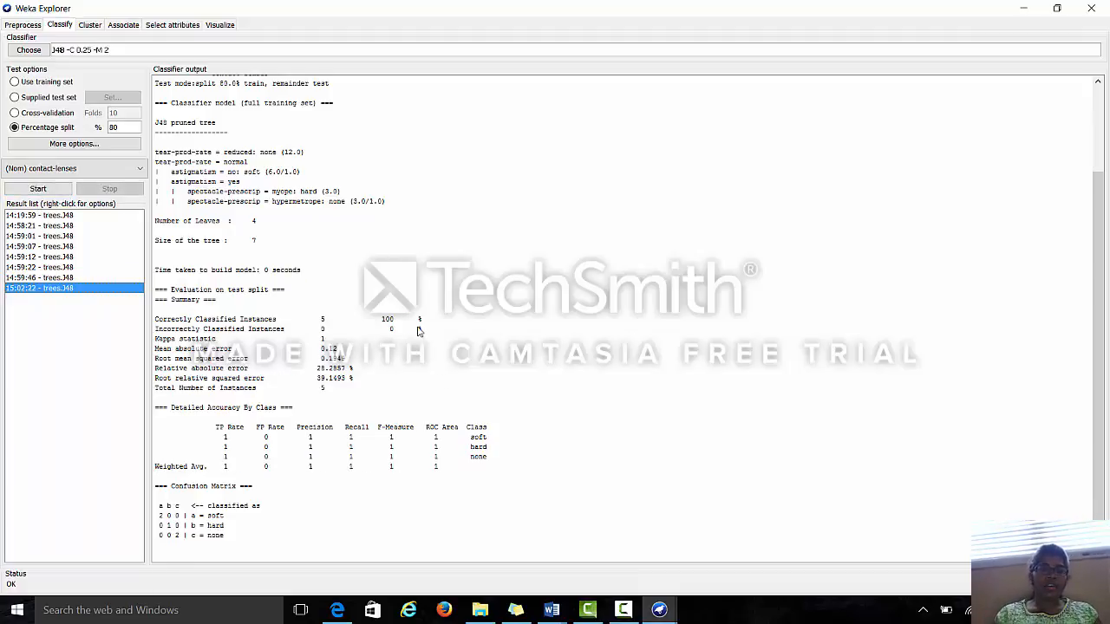
drag(406, 319, 224, 331)
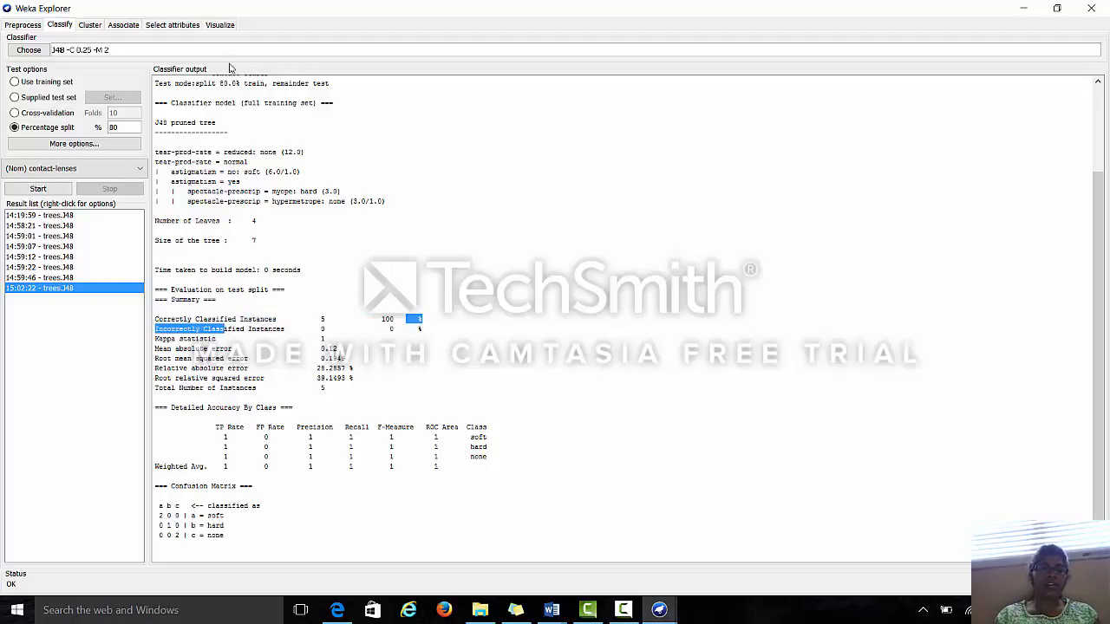
Open the scatter plot of age against contact-lenses from the plot matrix and raise its jitter almost to the maximum.
click(219, 26)
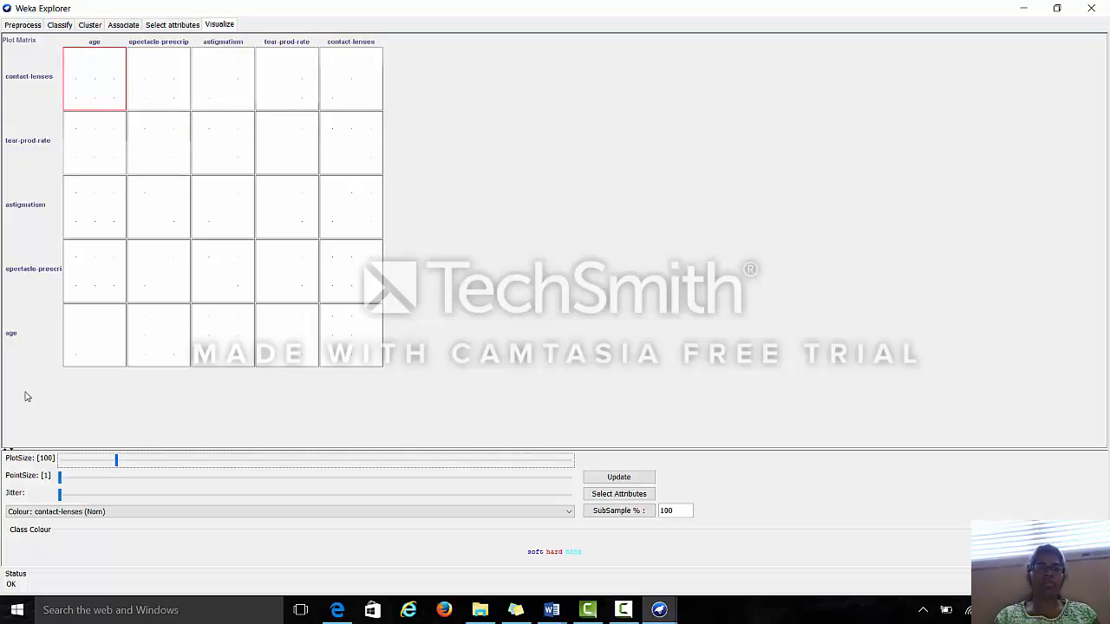
click(94, 77)
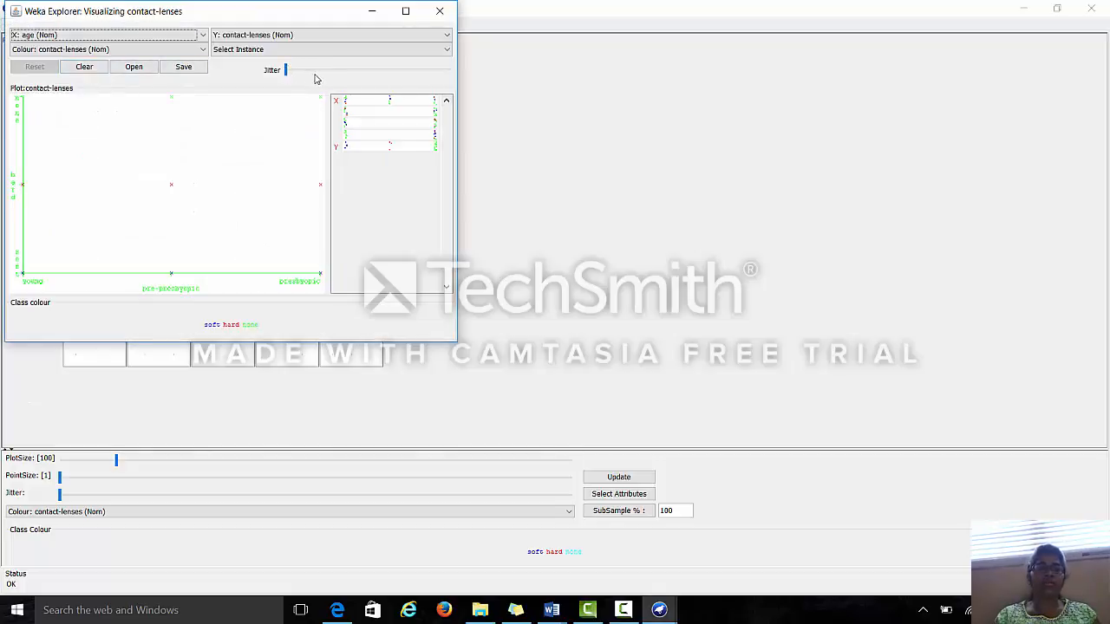
drag(289, 70, 441, 80)
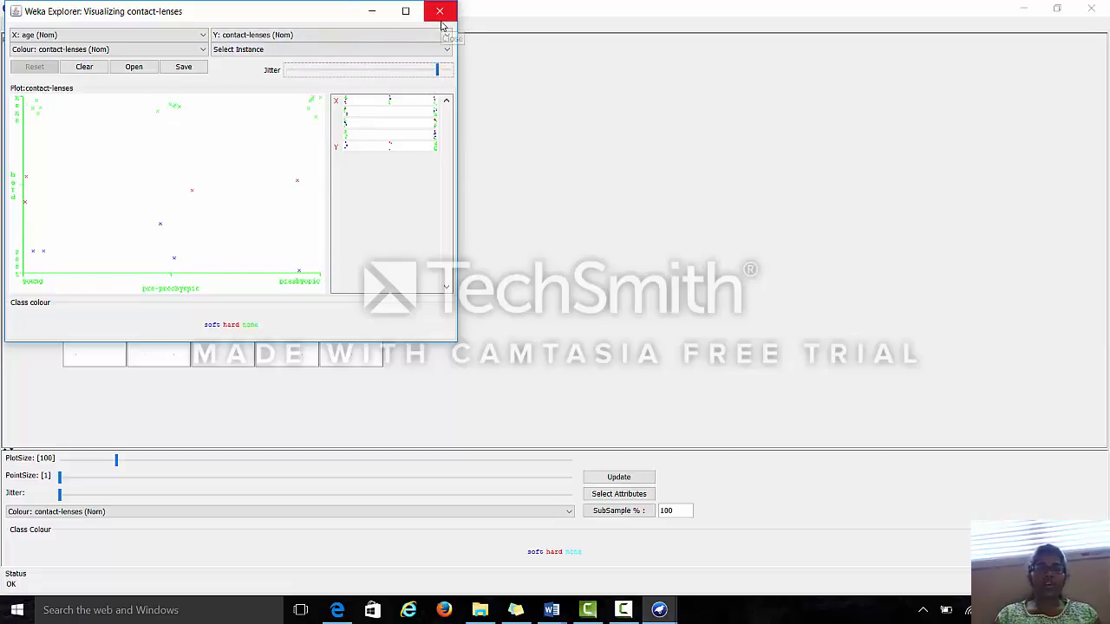
click(625, 611)
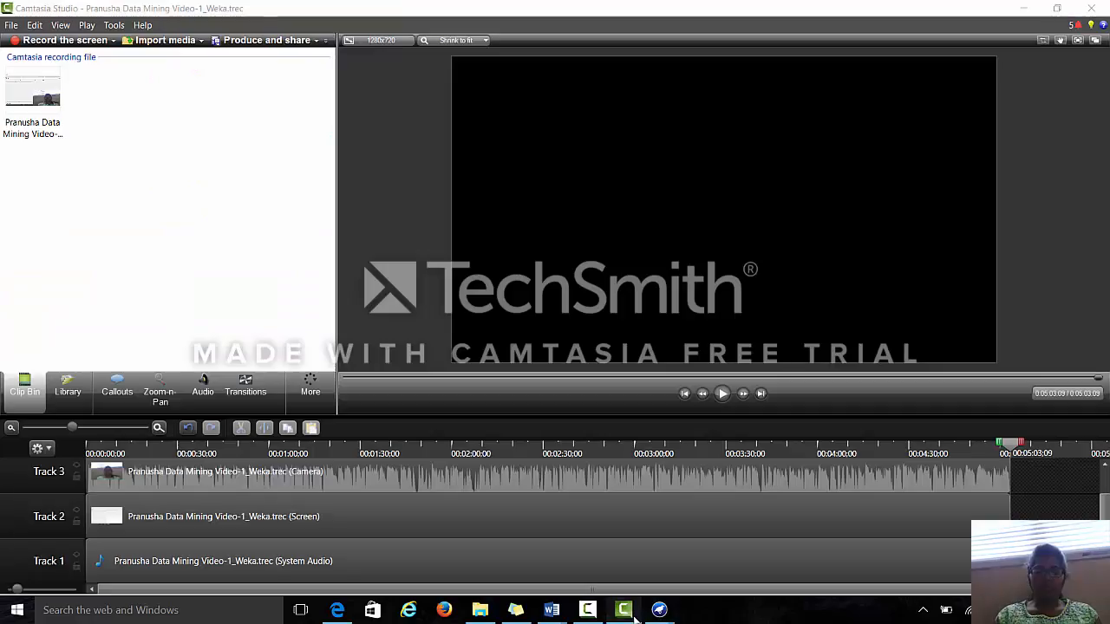